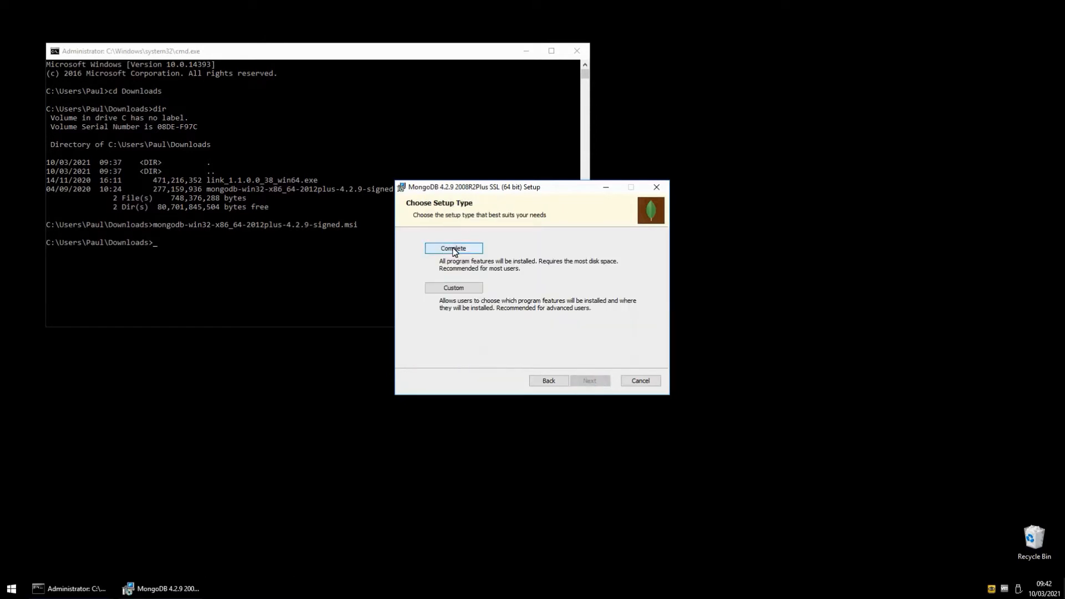
Install MongoDB 4.2.9 with the Complete setup type, running as a Network Service user service, without MongoDB Compass.
left_click(453, 247)
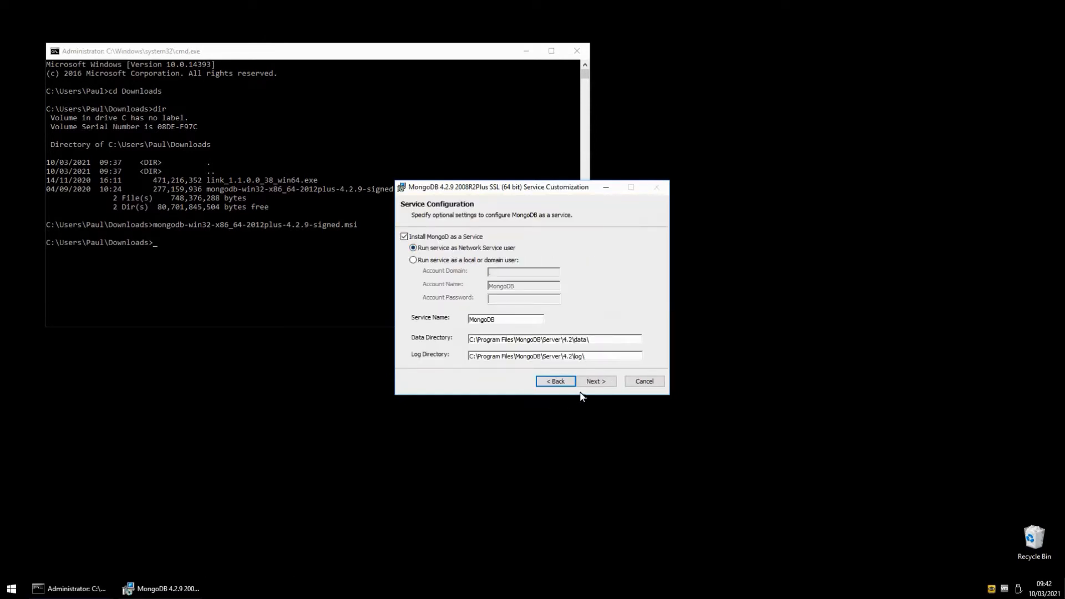
left_click(595, 383)
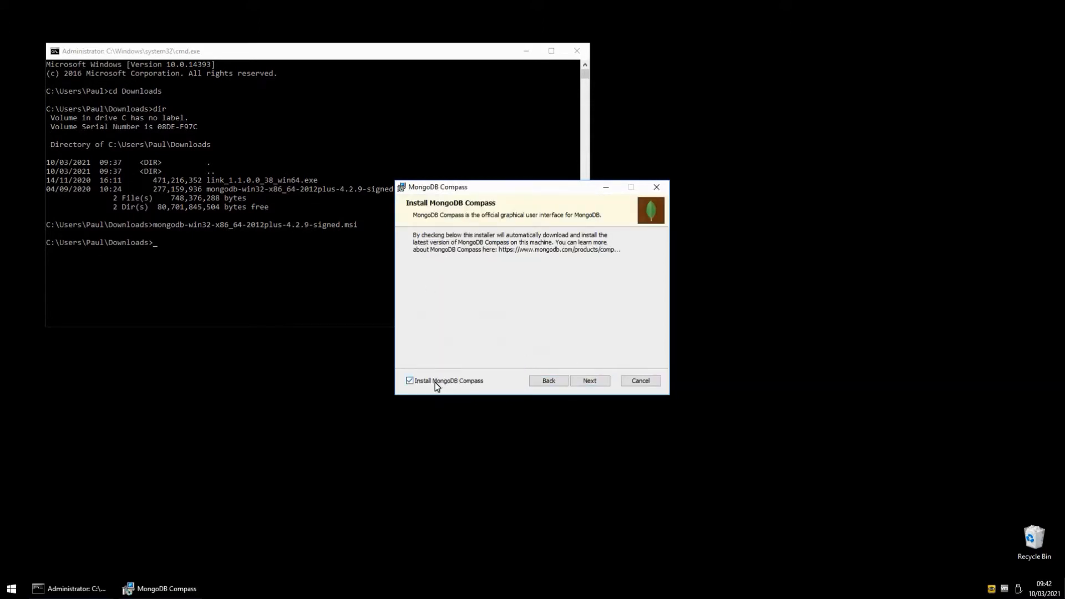
left_click(411, 383)
left_click(591, 384)
left_click(597, 384)
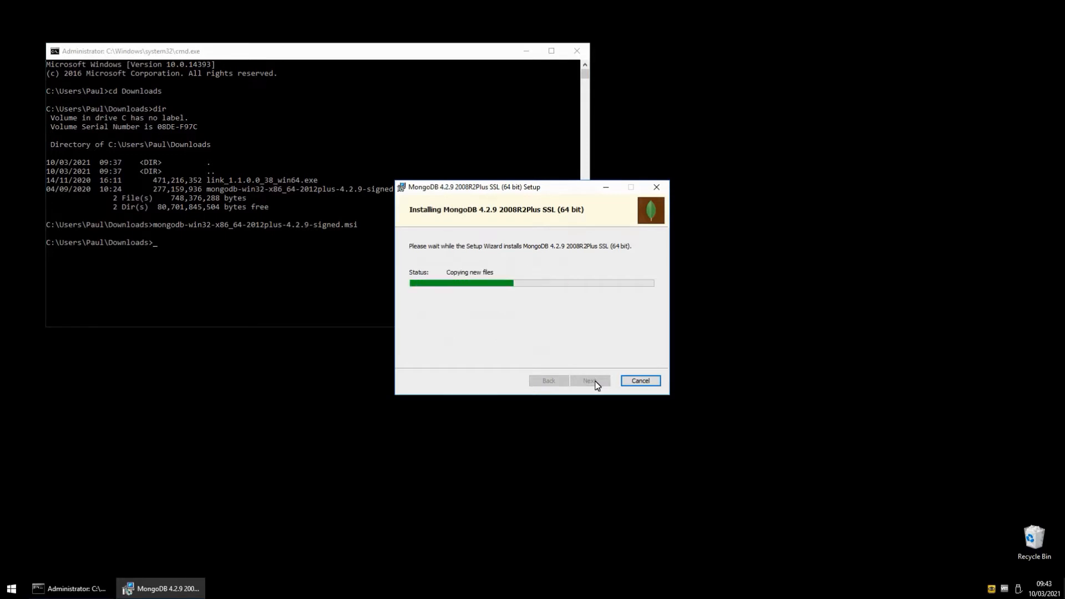
left_click(592, 381)
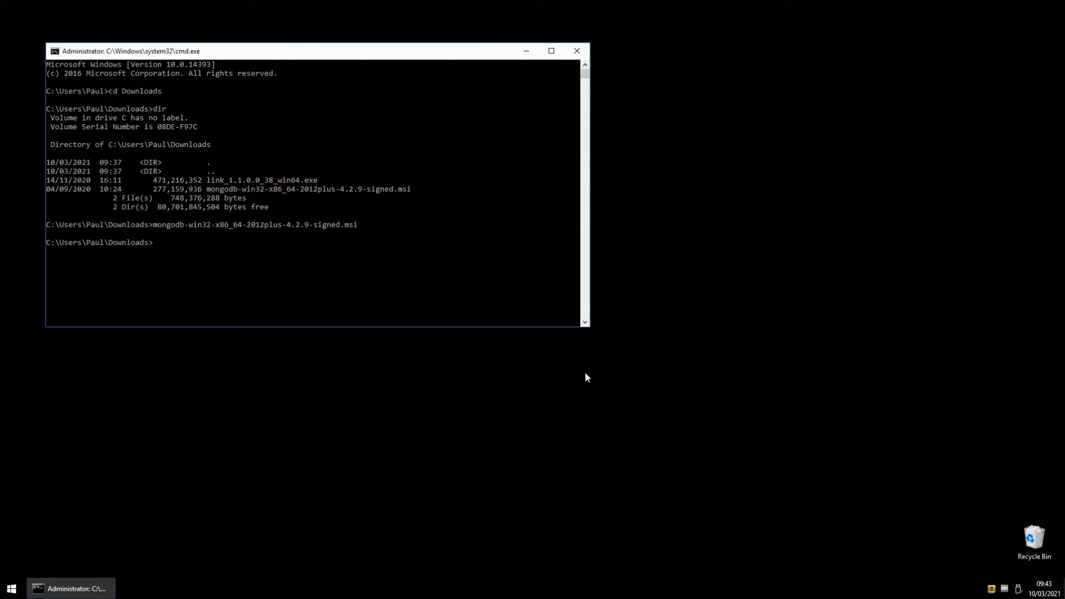
Run services.msc and check the status of the MongoDB Server service, then close the Services window.
type("services.msc")
key("Return")
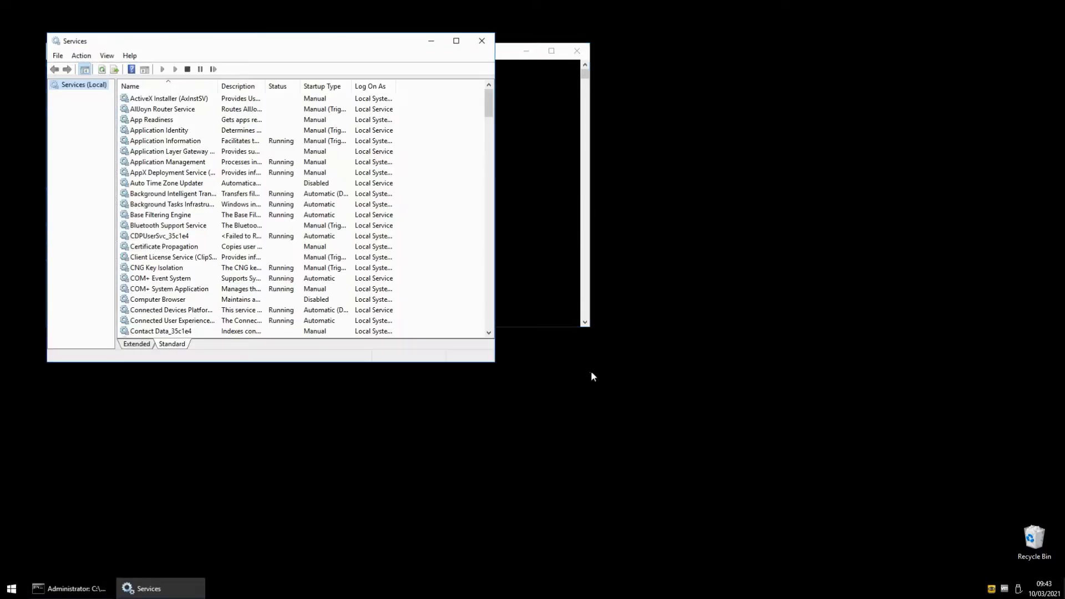
left_click(383, 248)
key("m")
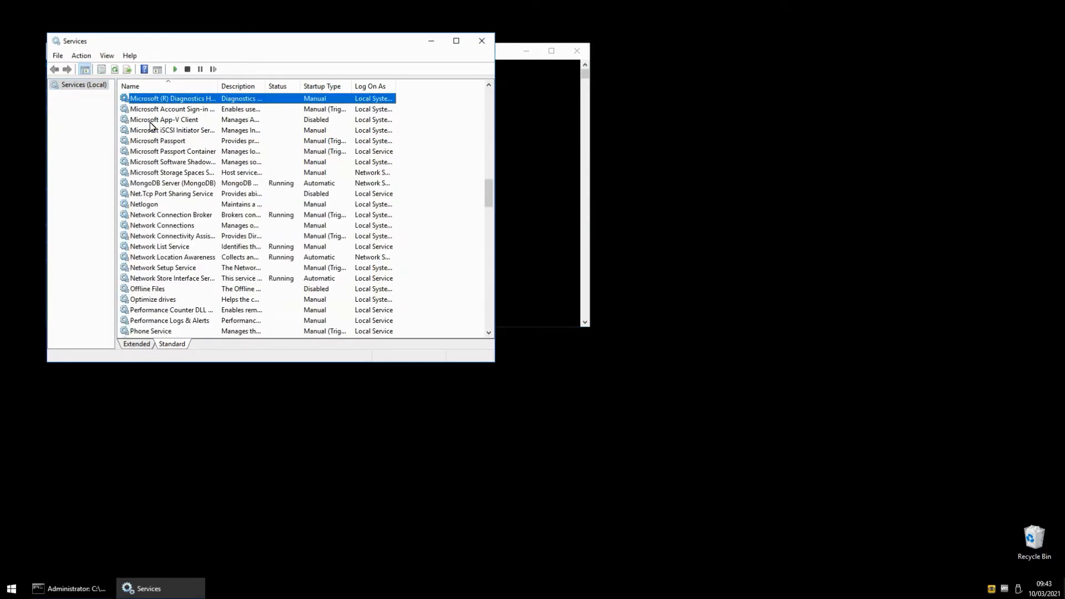
left_click(163, 184)
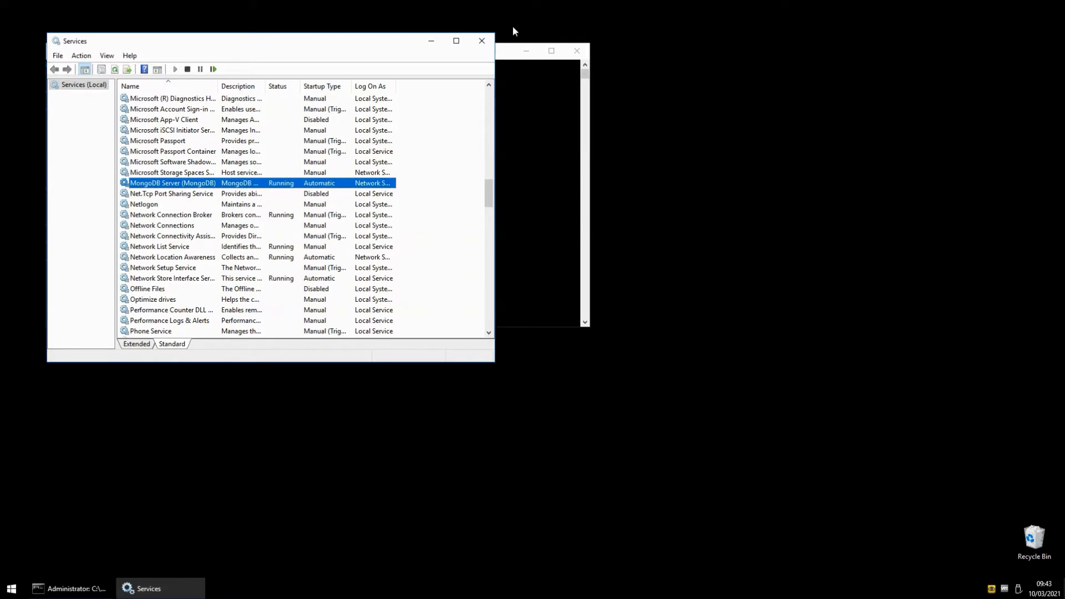
left_click_drag(383, 43, 825, 188)
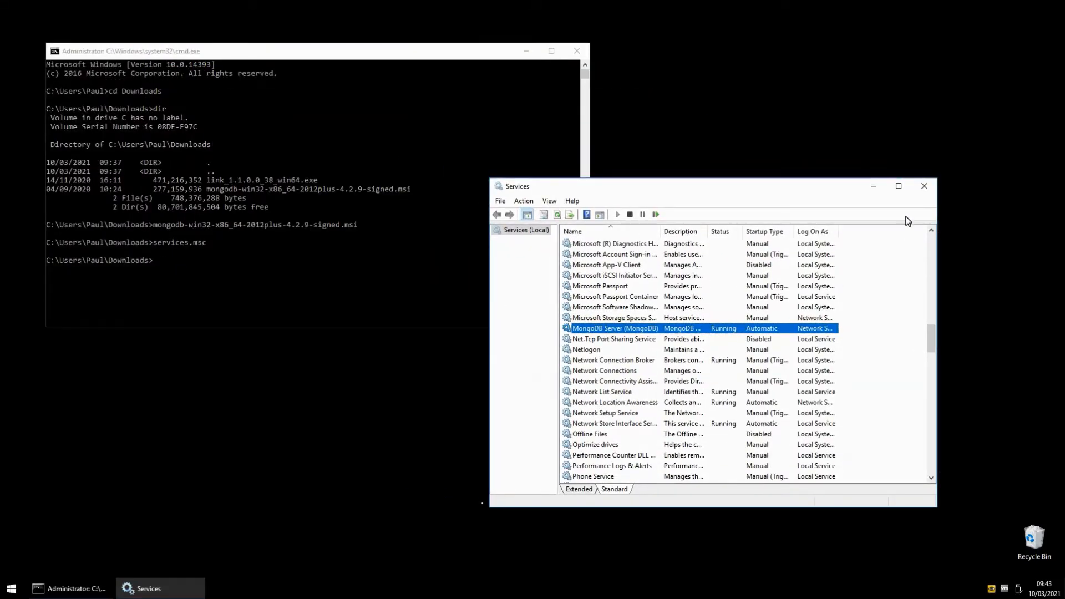
left_click(925, 190)
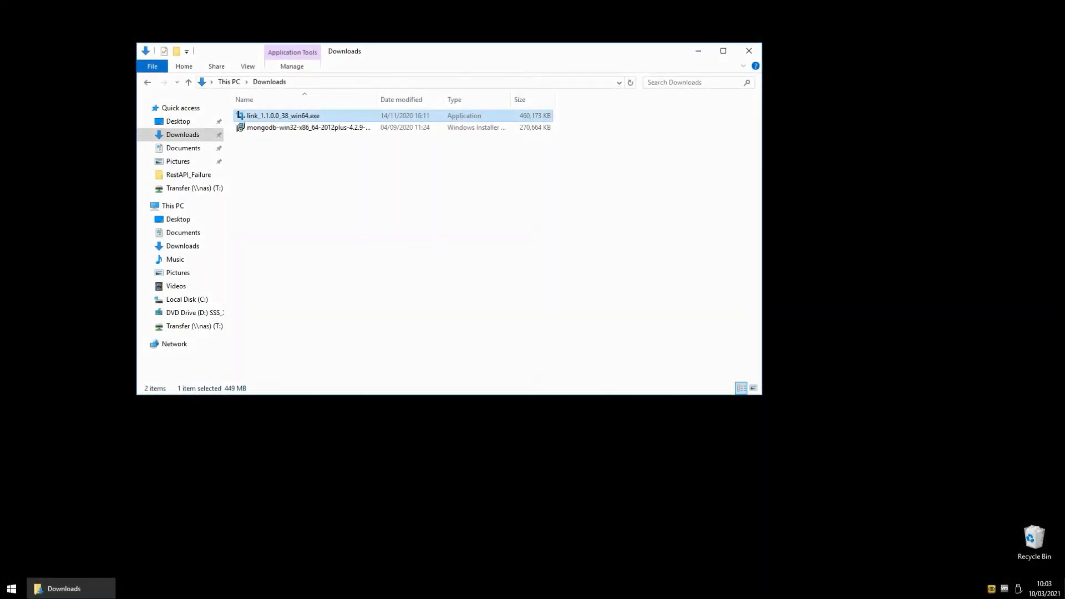
Run the link_1.1.0.0_38_win64.exe installer in English (United States) and accept the license agreement.
double_click(313, 115)
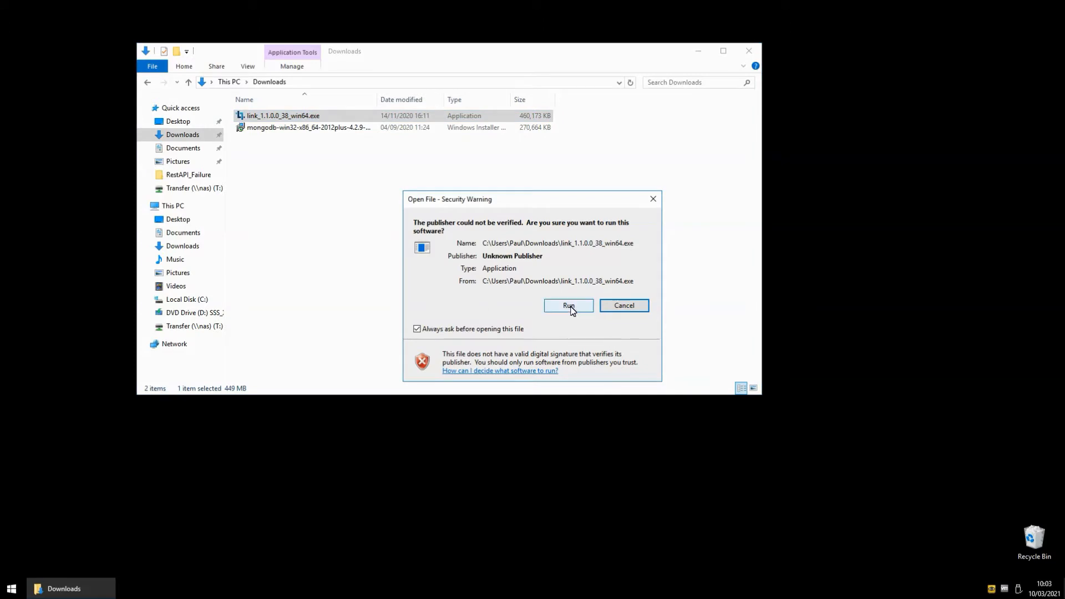
left_click(572, 308)
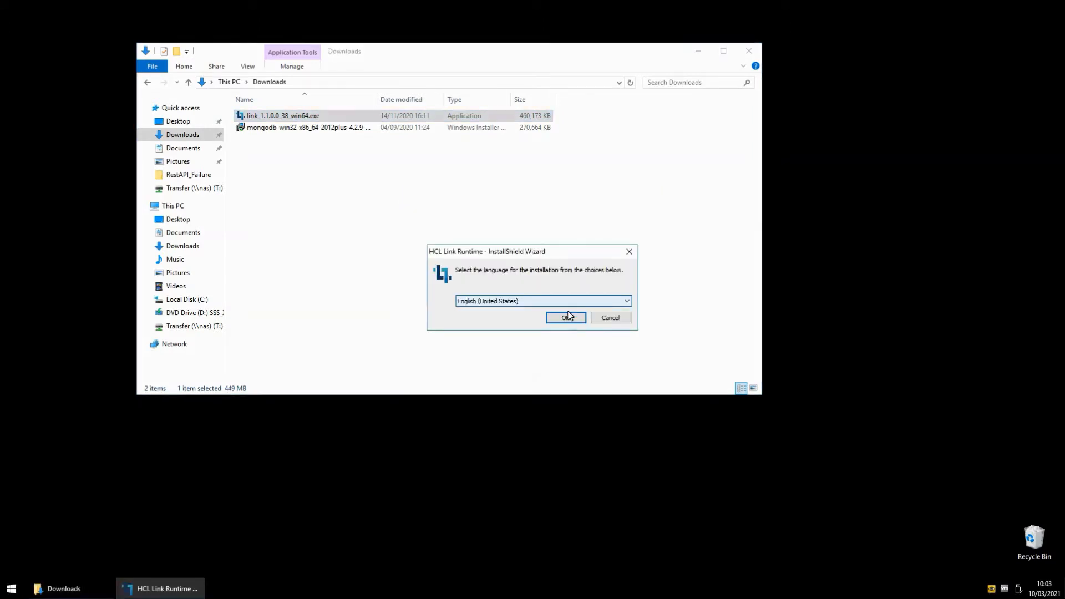
left_click(566, 318)
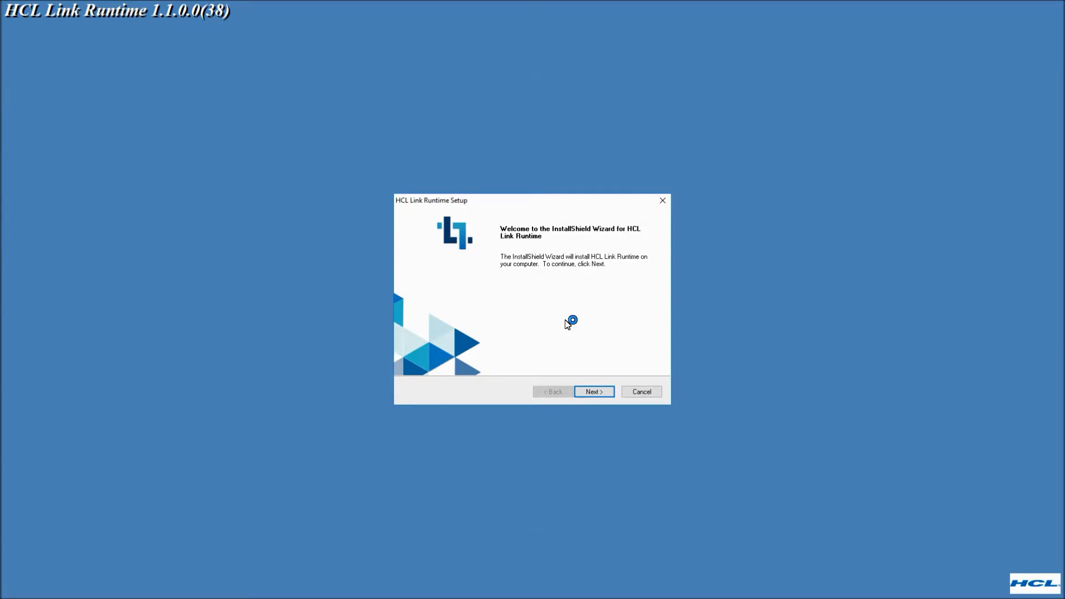
left_click(594, 392)
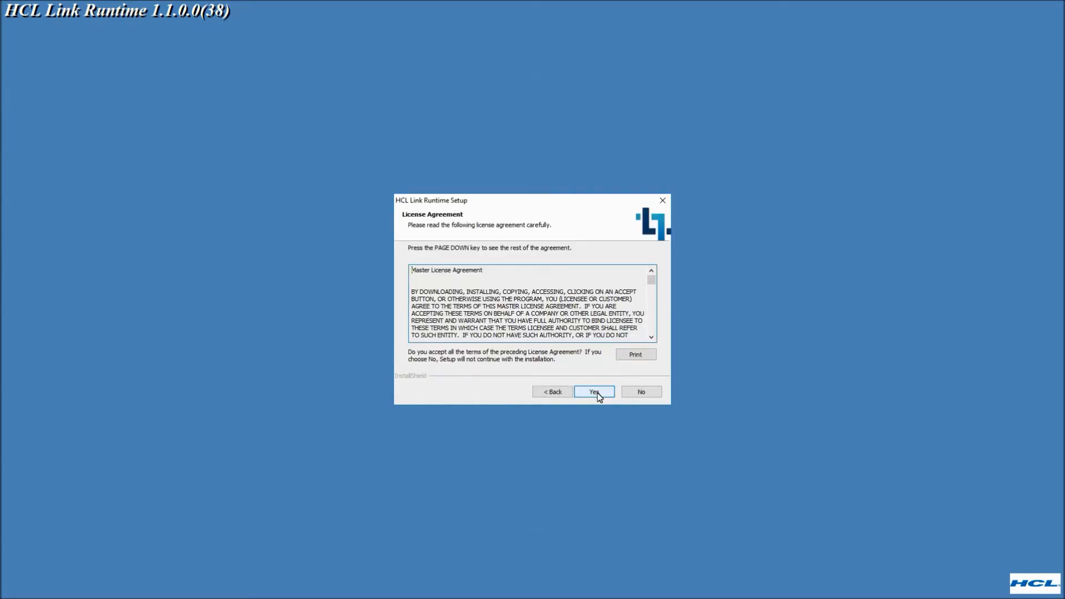
left_click(603, 393)
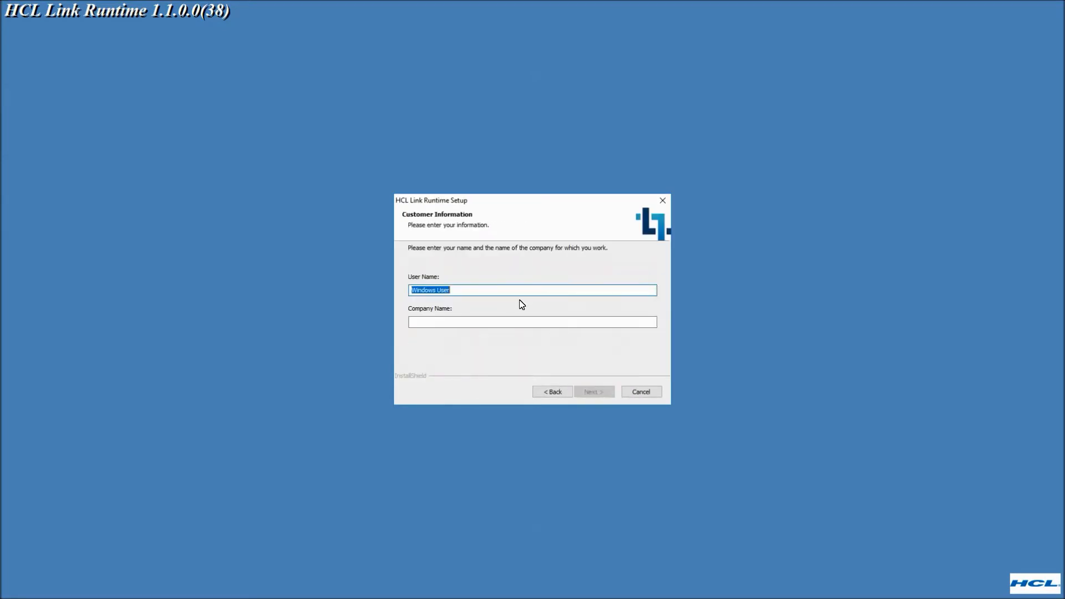
Enter User as the user name and HCL as the company name in the customer information.
type("User")
key("Tab")
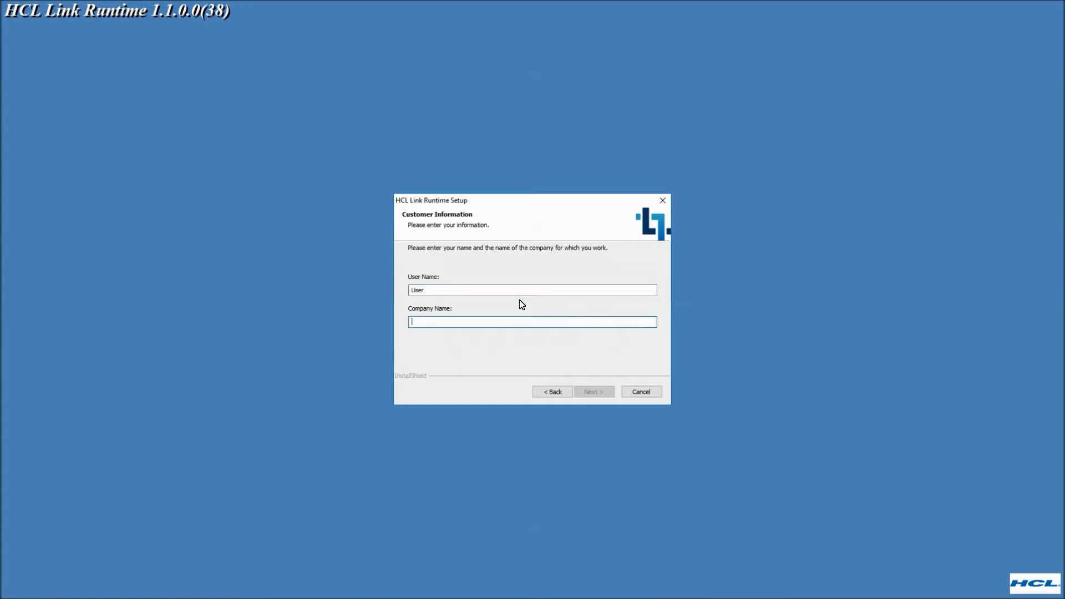
type("HCL")
left_click(593, 393)
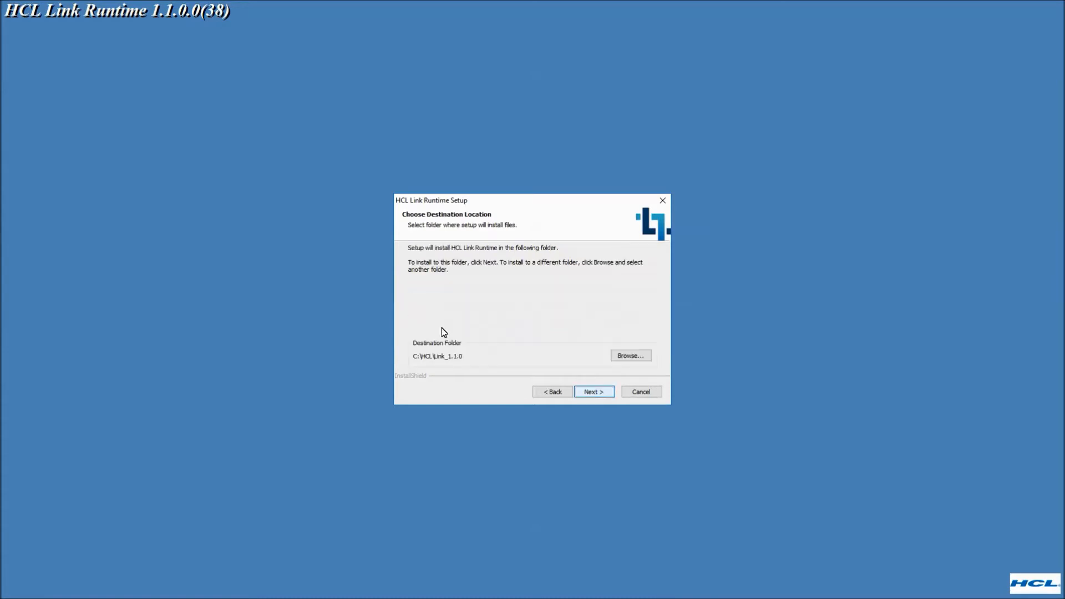
Accept the destination folder C:\HCL\Link_1.1.0 and the program folder HCL Link 1.1.0.
left_click(600, 393)
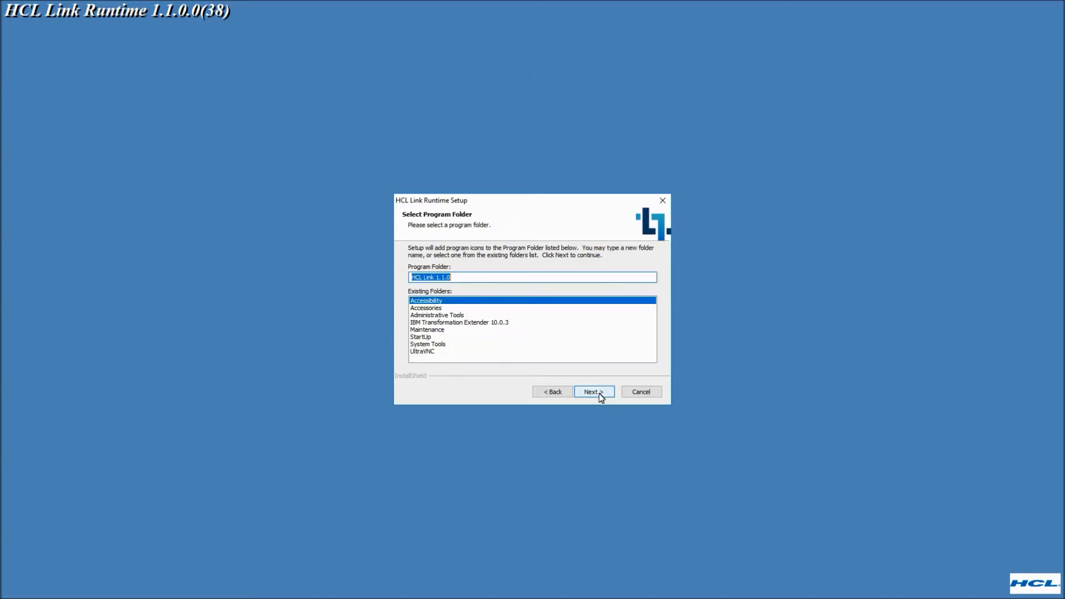
left_click(600, 394)
left_click(601, 394)
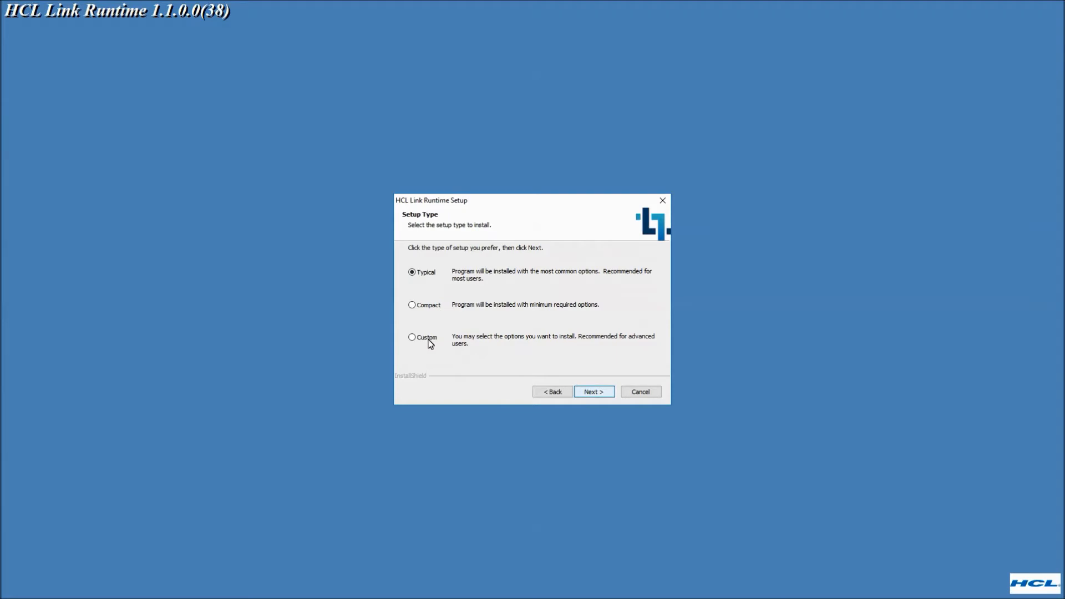
Choose the Custom setup type and keep the default feature selection, including Design Server and REST API.
left_click(412, 338)
left_click(594, 392)
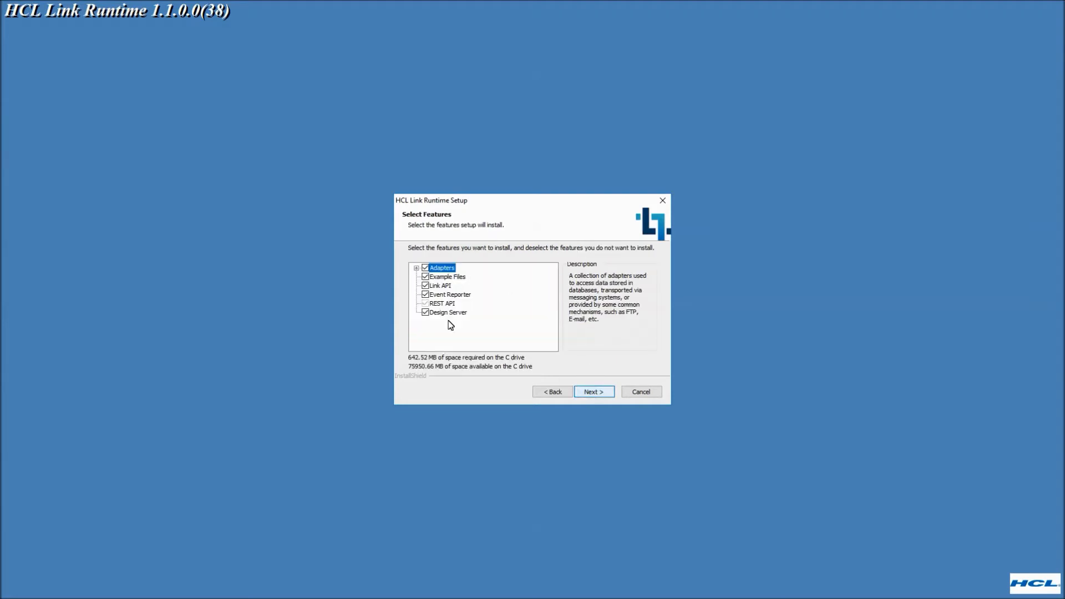
left_click(601, 394)
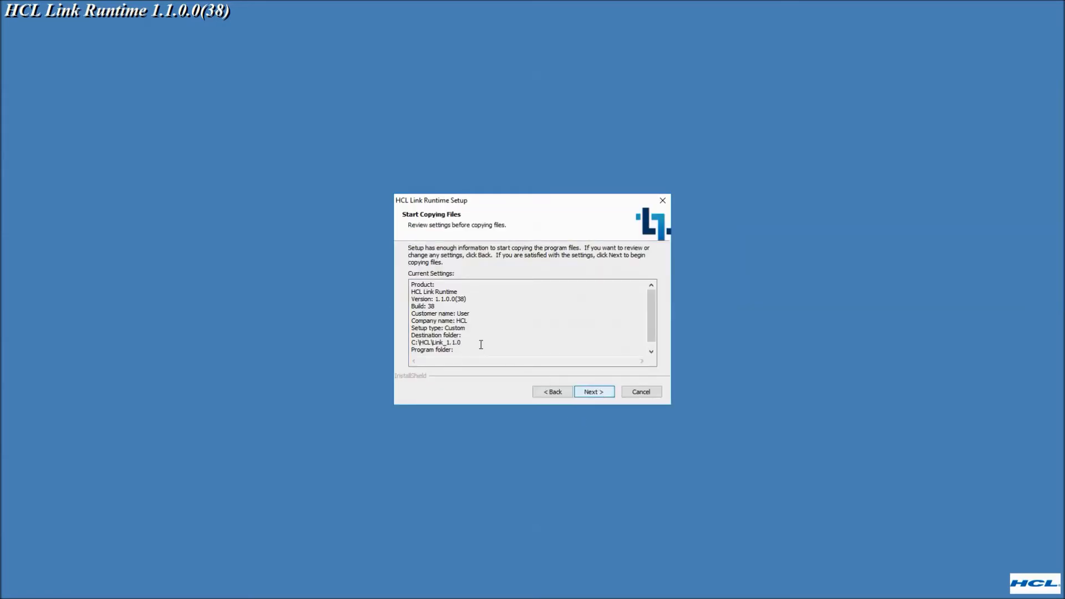
Install HCL Link Runtime with the reviewed settings and register this host with the license server.
left_click(592, 394)
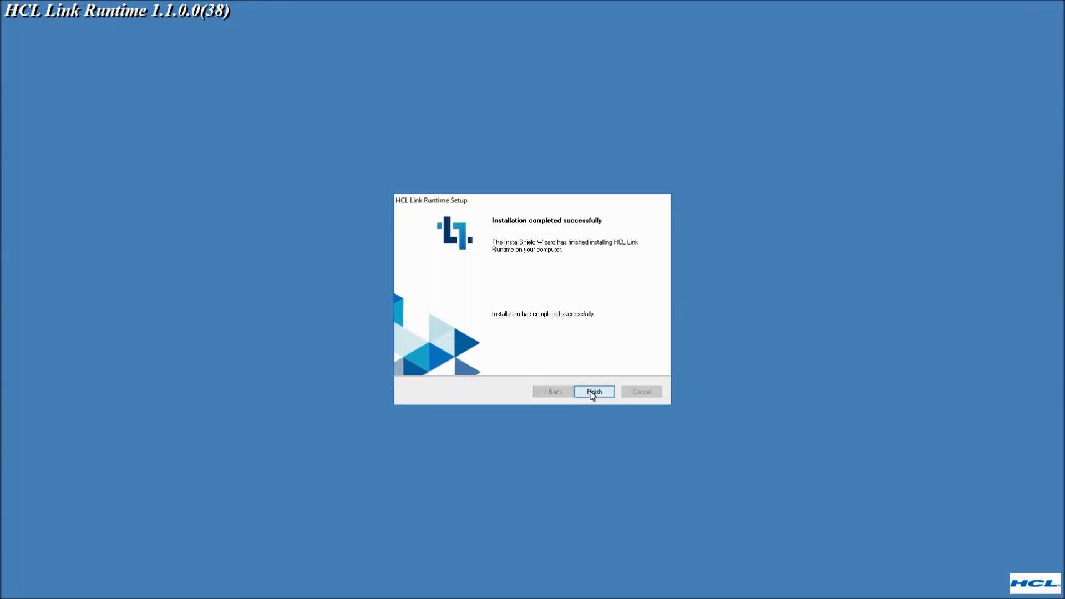
left_click(593, 394)
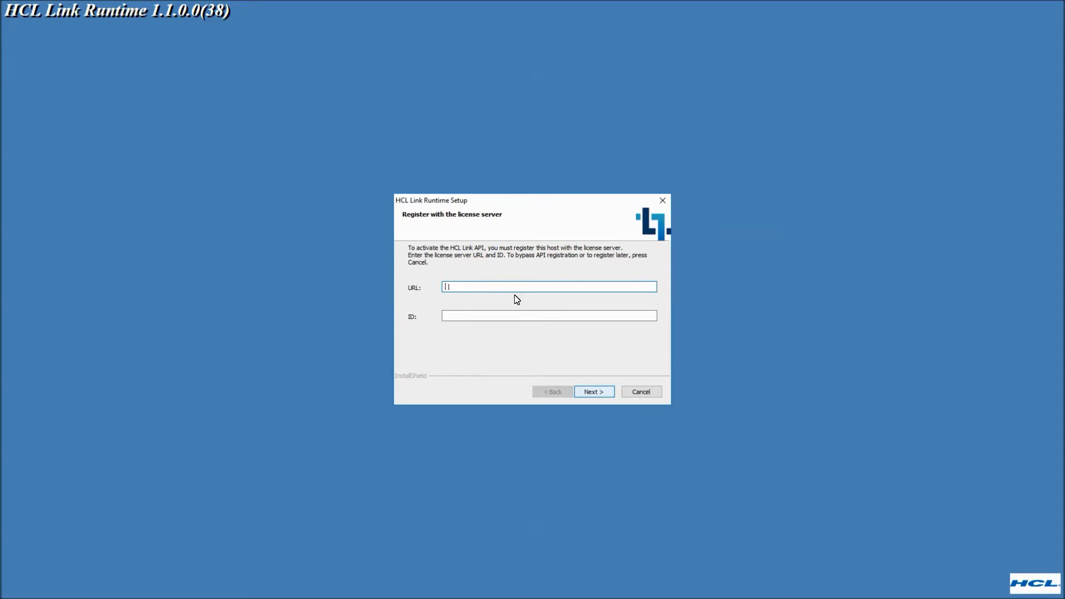
left_click(612, 389)
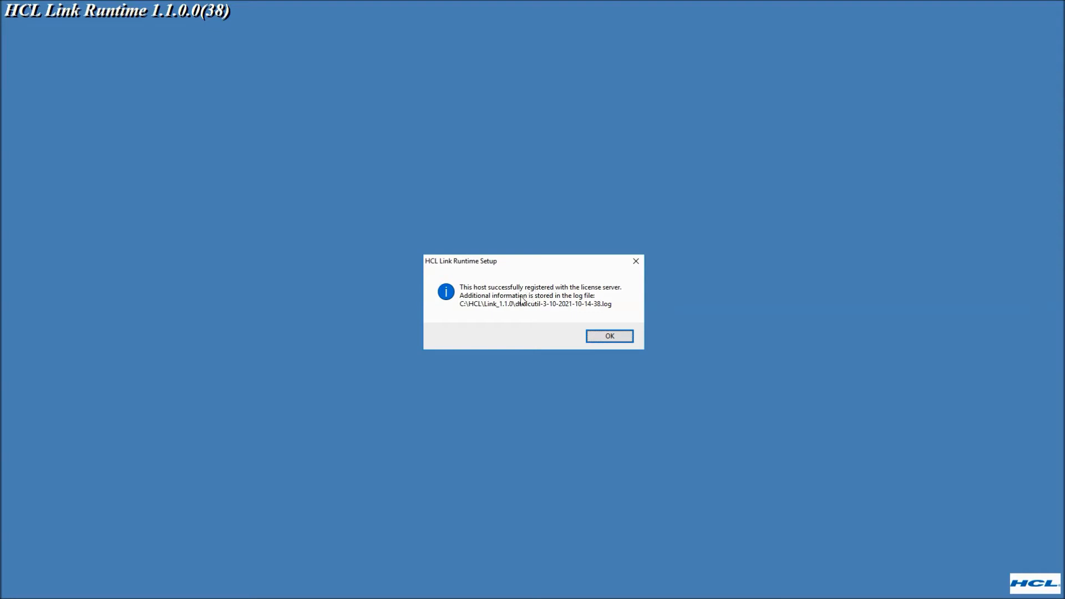
left_click(609, 337)
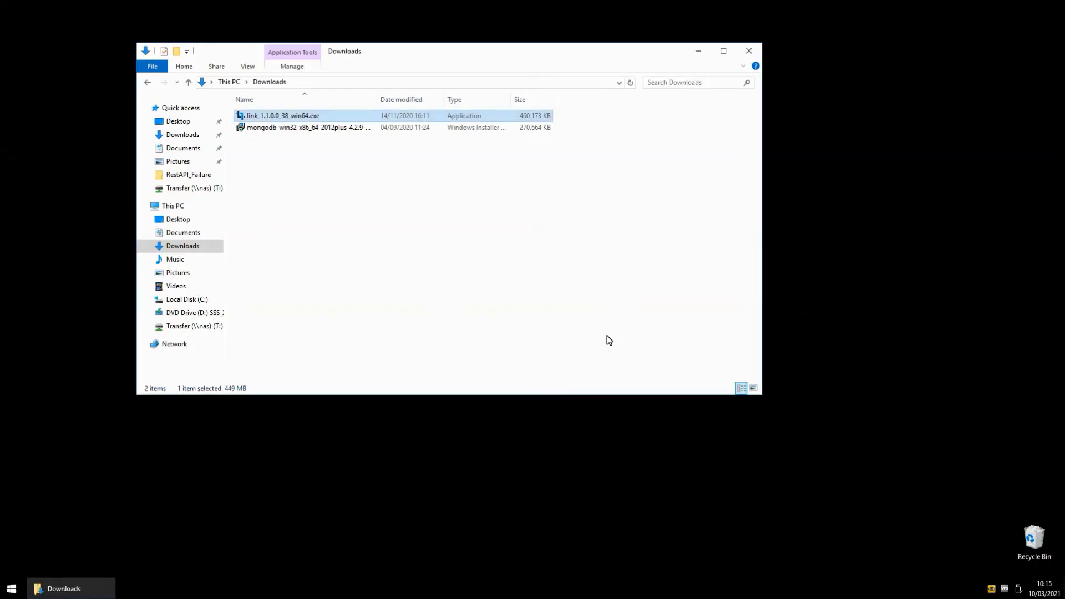
Go to the C:\HCL folder in File Explorer and open its Link_1.1.0 subfolder.
key("alt+d")
type("c:\\hCL")
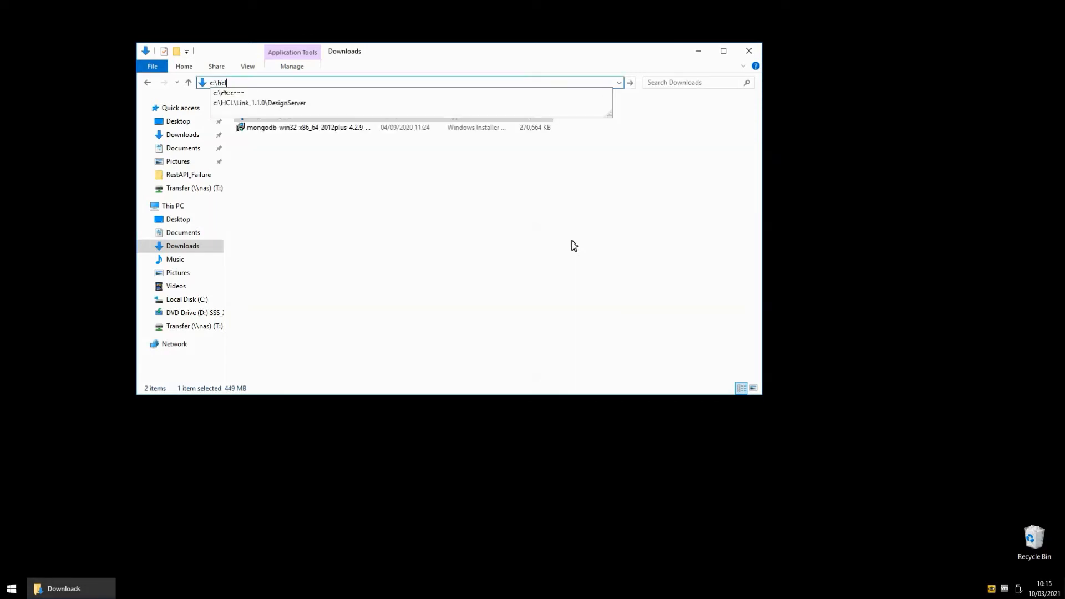
key("Return")
key("Down")
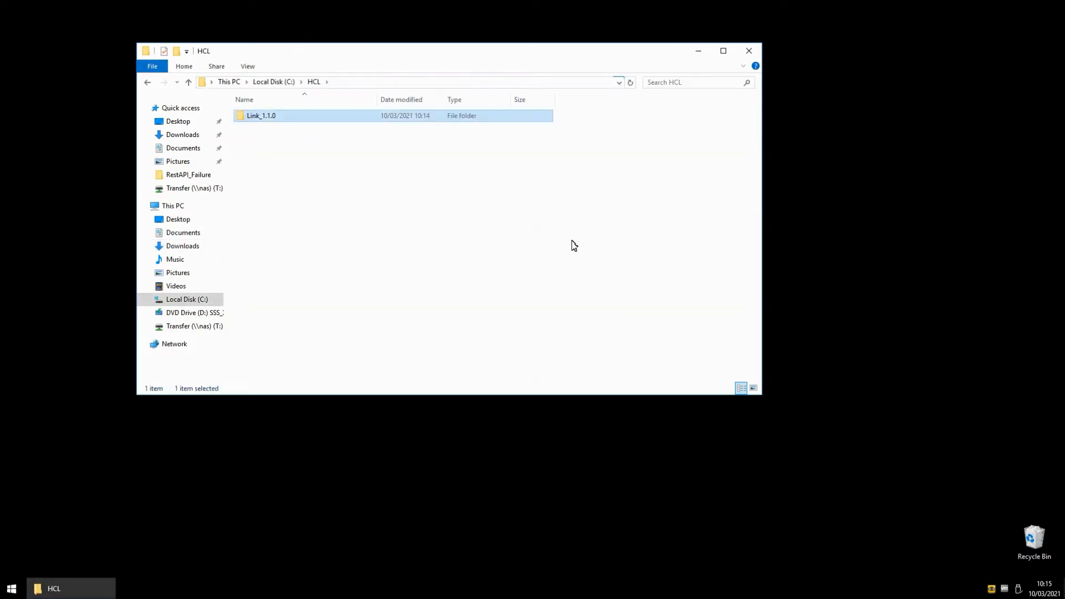
key("Return")
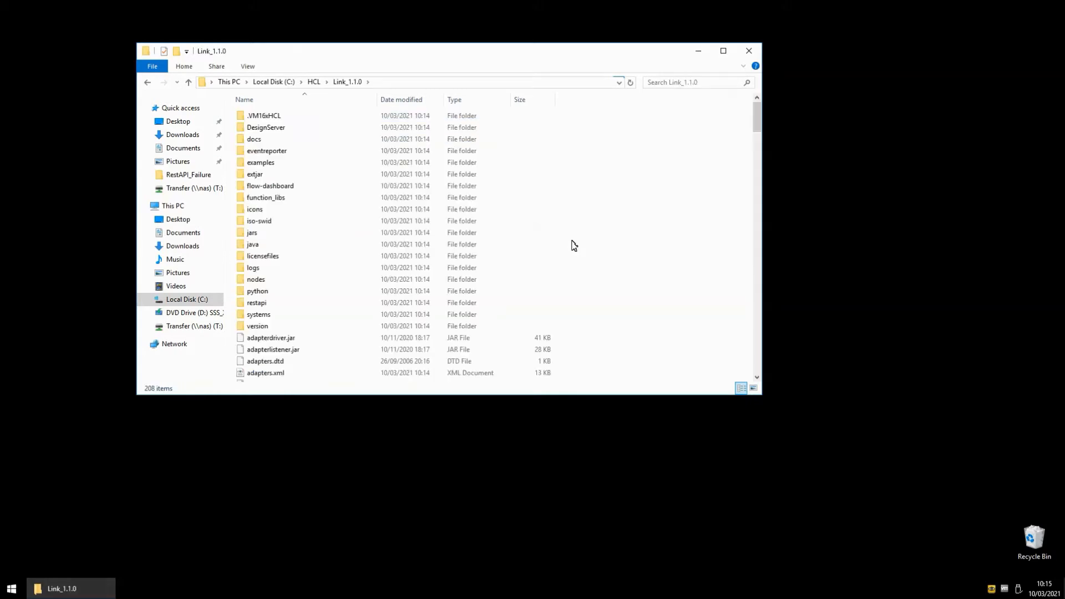
Enlarge the folder window and look through the installed dtx files, including dtxmaptrace.bat and dtxcmdsv64.exe.
left_click_drag(485, 397, 481, 526)
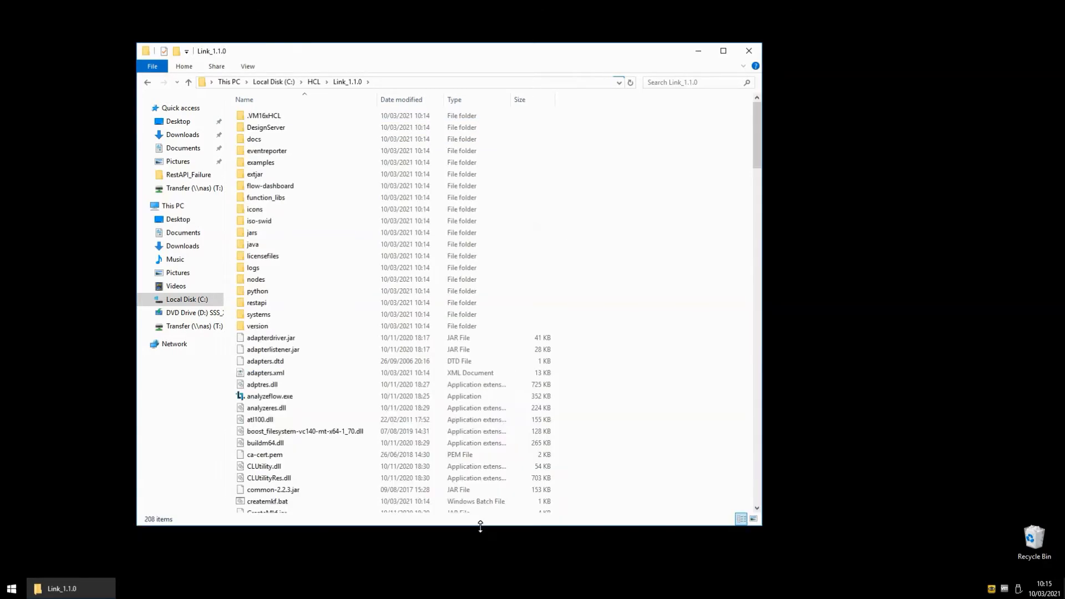
left_click(527, 397)
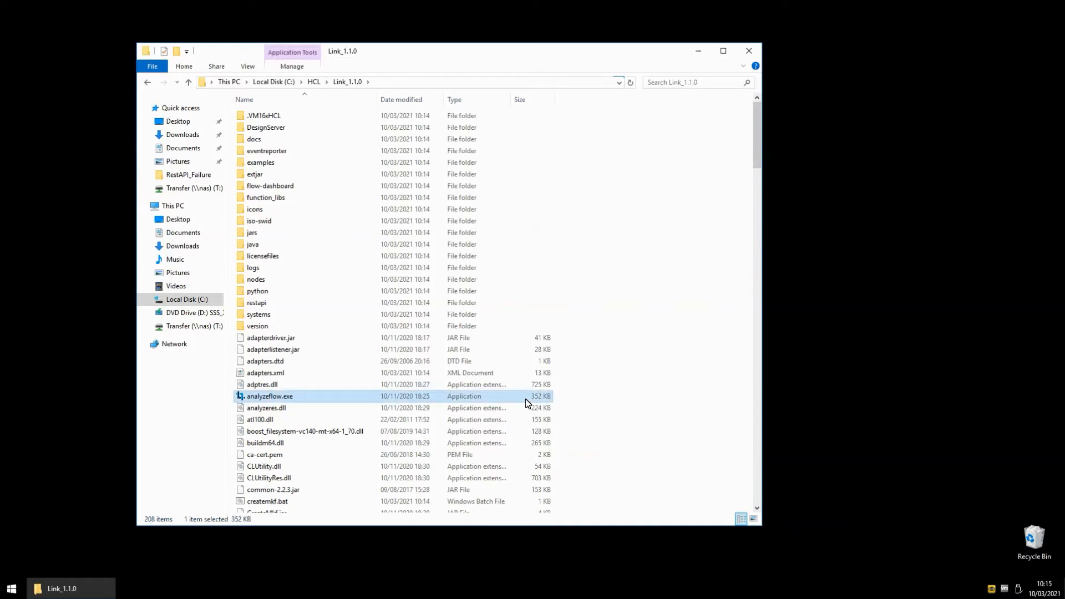
key("c")
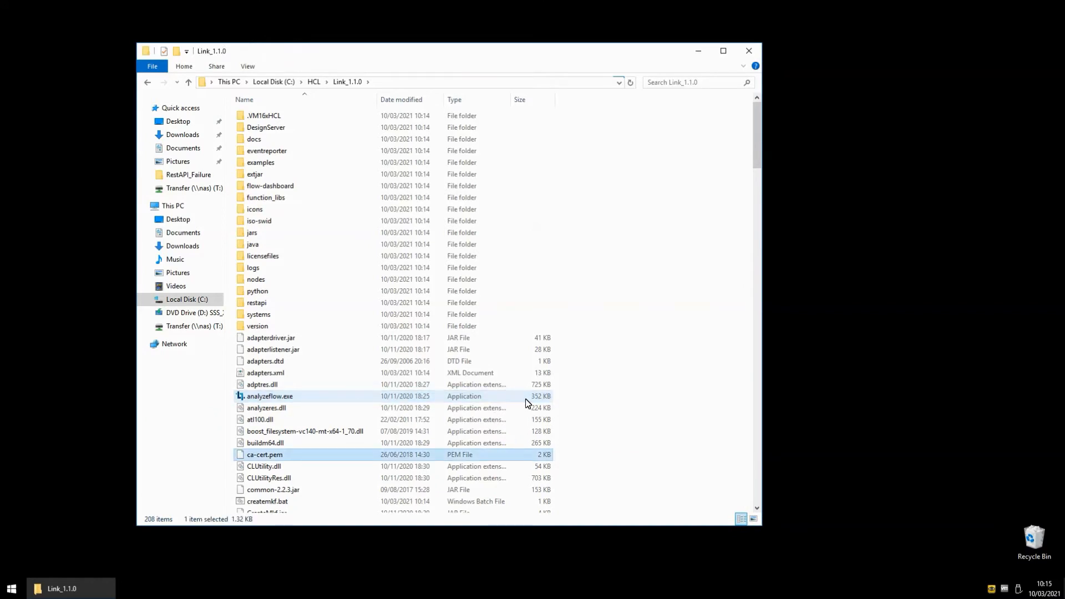
type("dtxm")
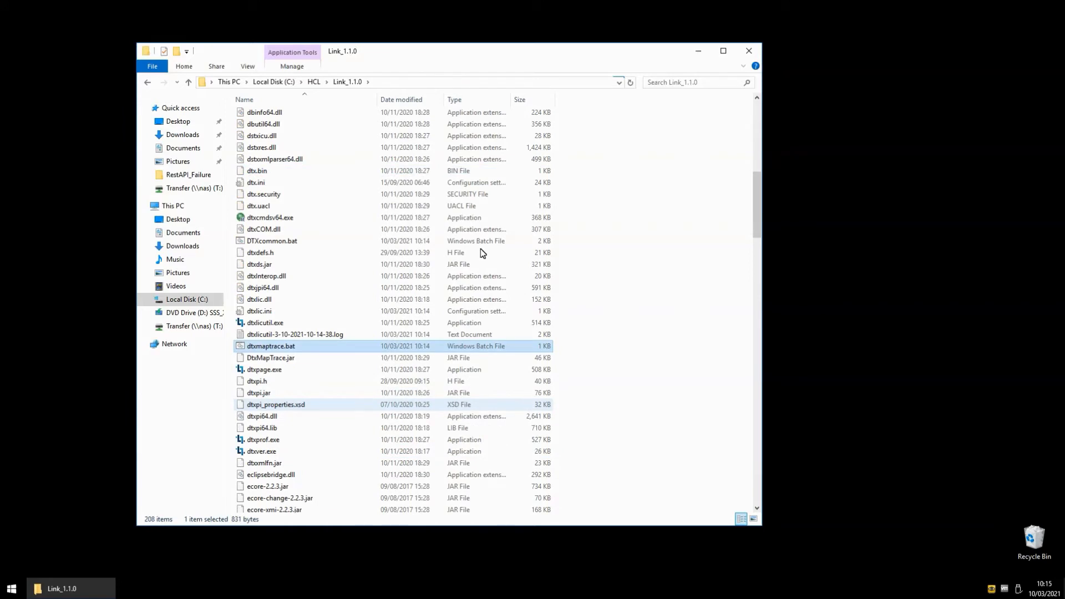
left_click(279, 219)
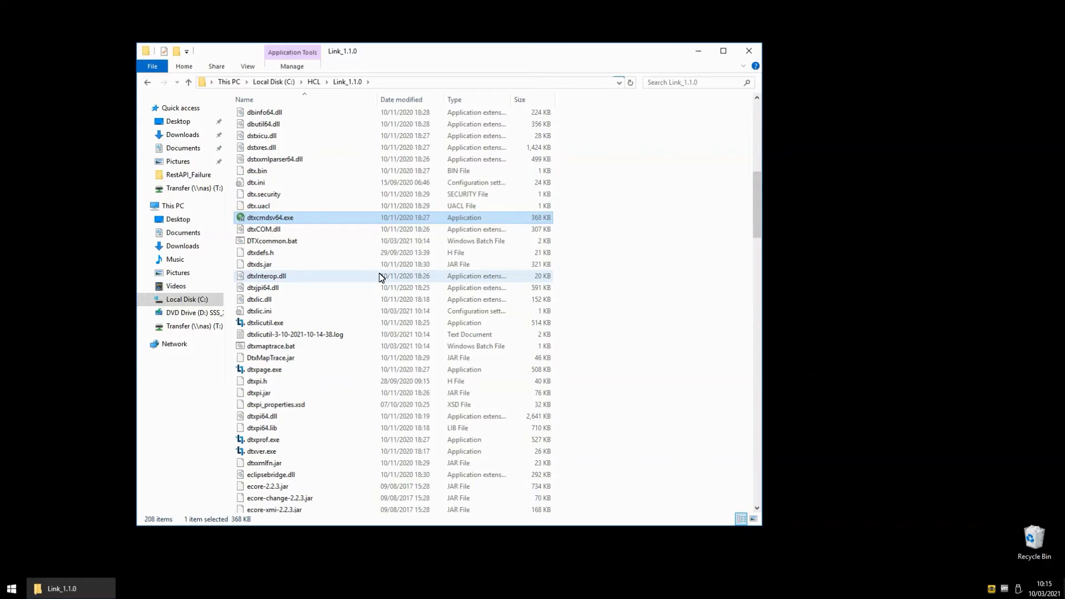
Open the DesignServer folder and start a command prompt in that location.
key("Home")
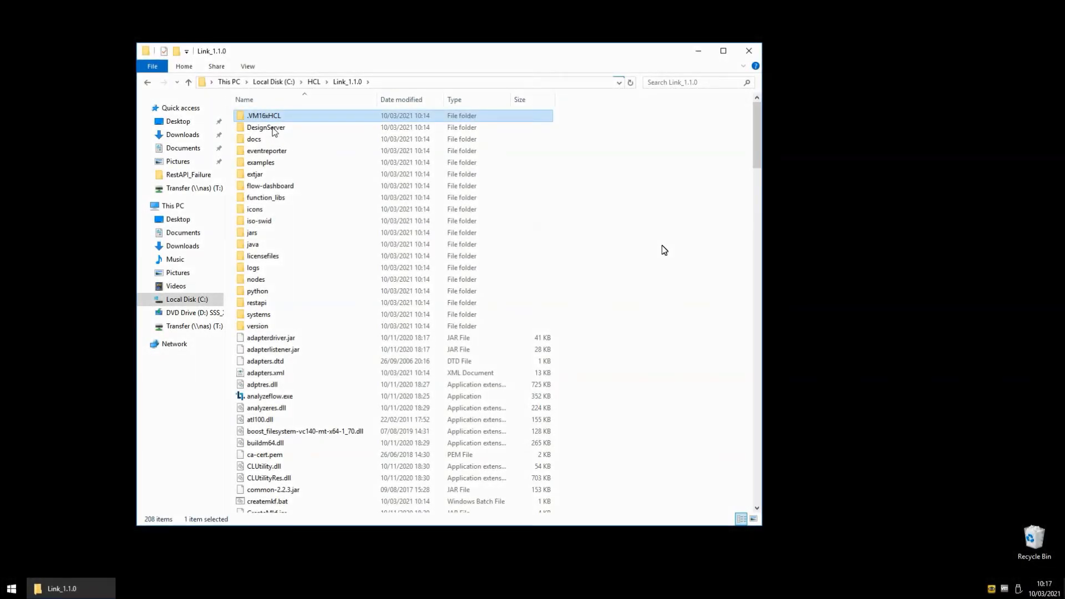
double_click(266, 128)
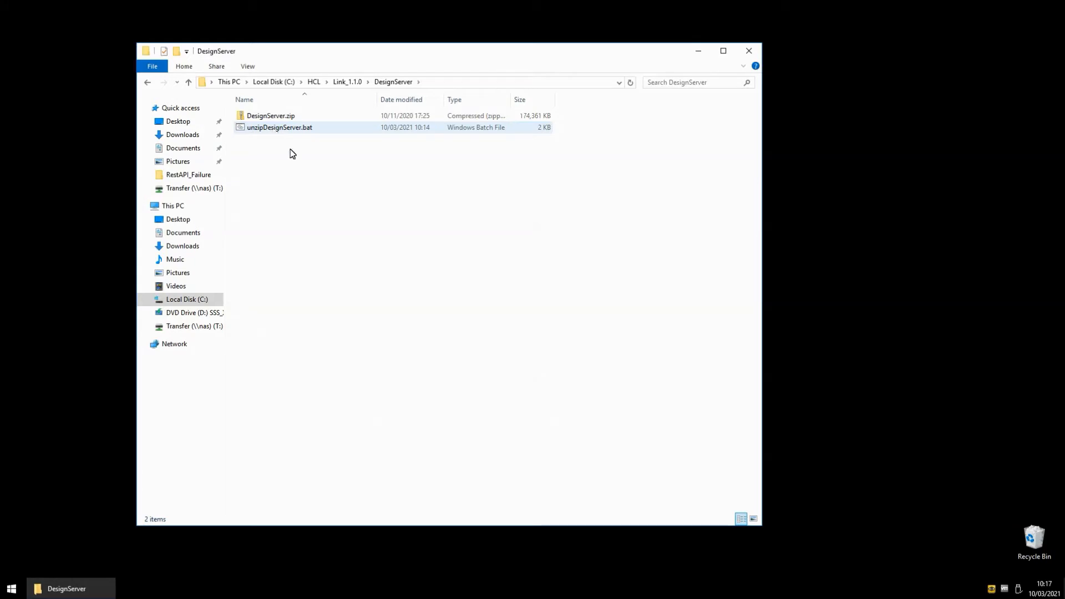
key("alt+d")
type("cmd")
key("Return")
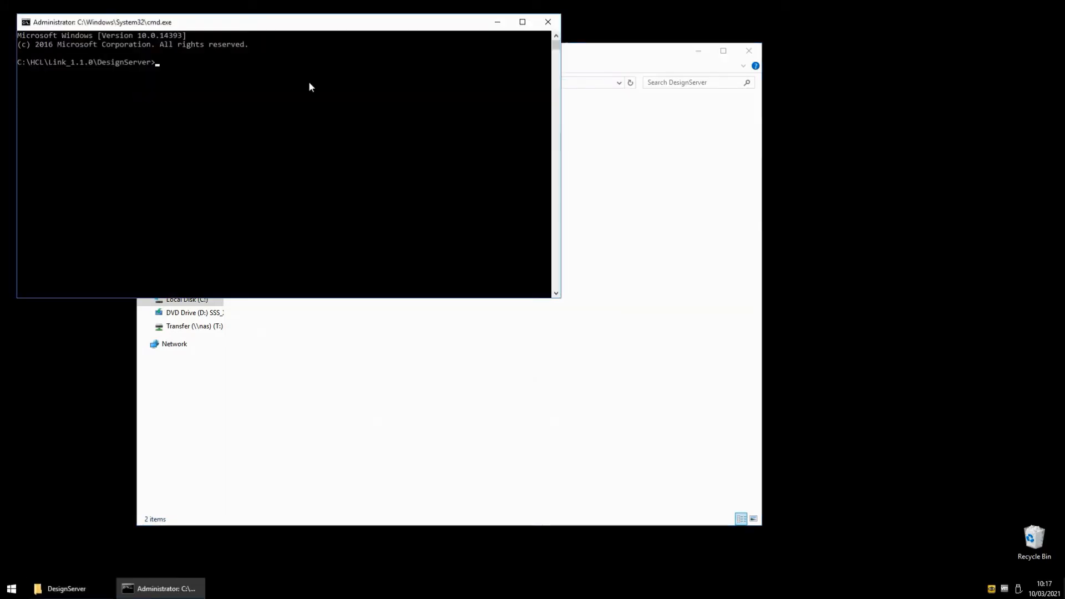
Move the command prompt clear of the file list and run unzipDesignServer.bat in the DesignServer folder.
left_click_drag(296, 27, 651, 265)
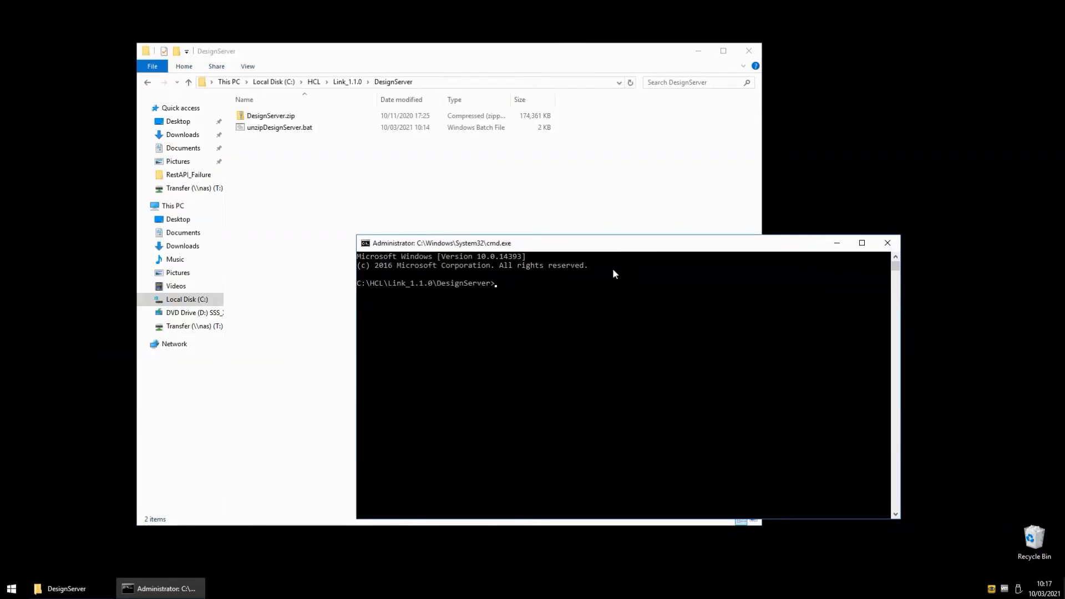
type("un")
key("Tab")
key("Return")
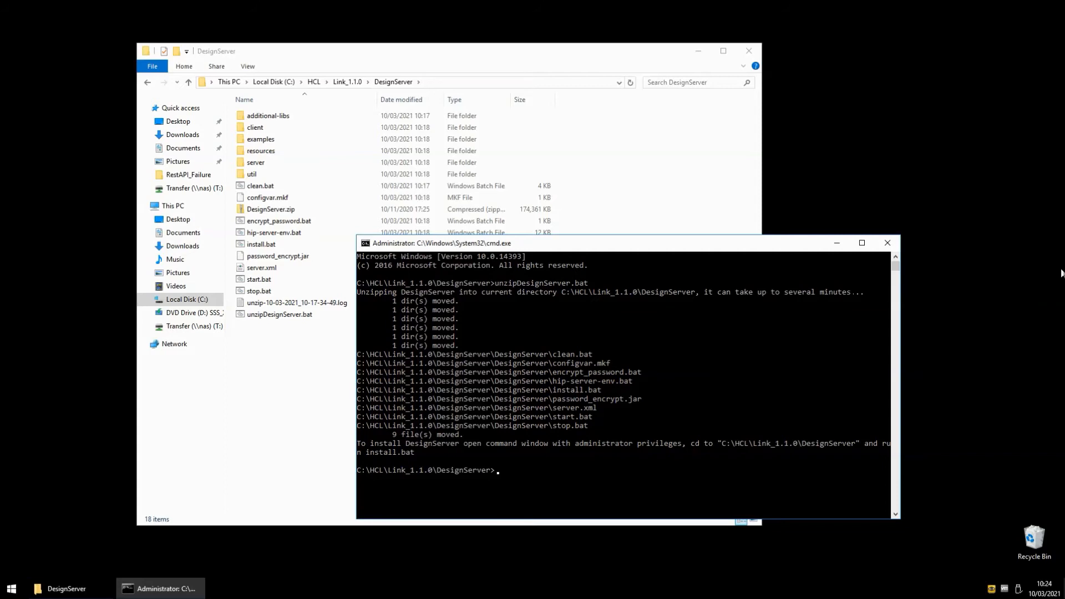
Run the install script for the Design Server and start the application with start.bat.
type("install")
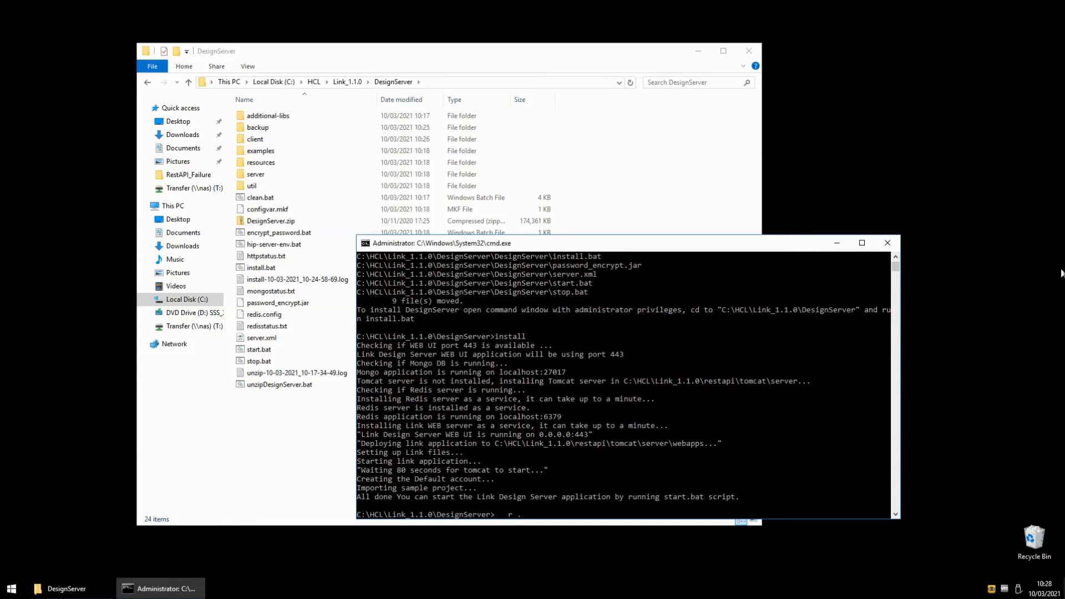
type("start.bat")
key("Return")
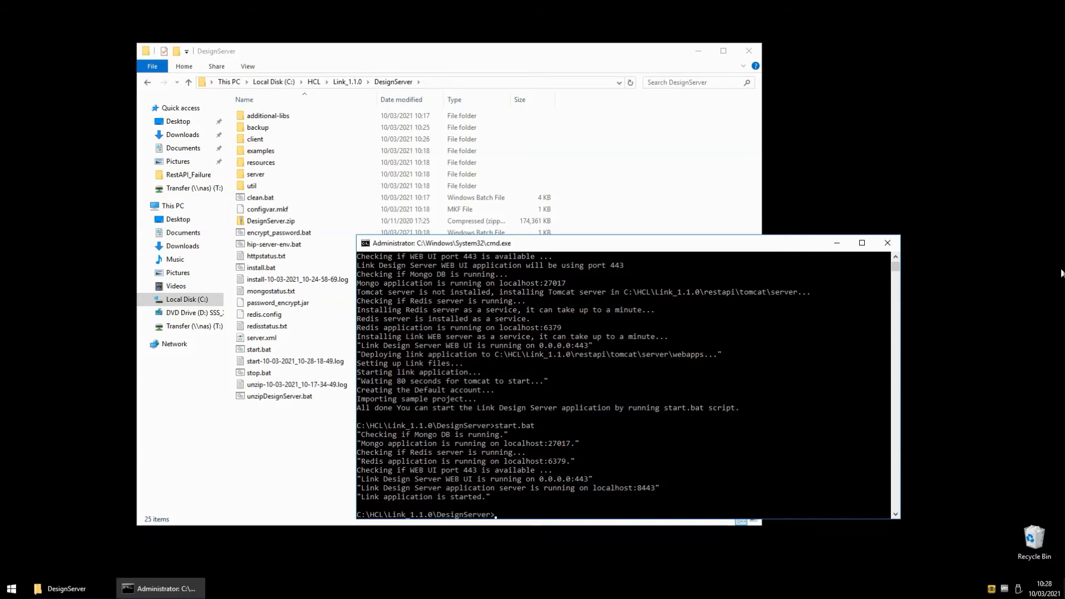
key("super+r")
type("https:")
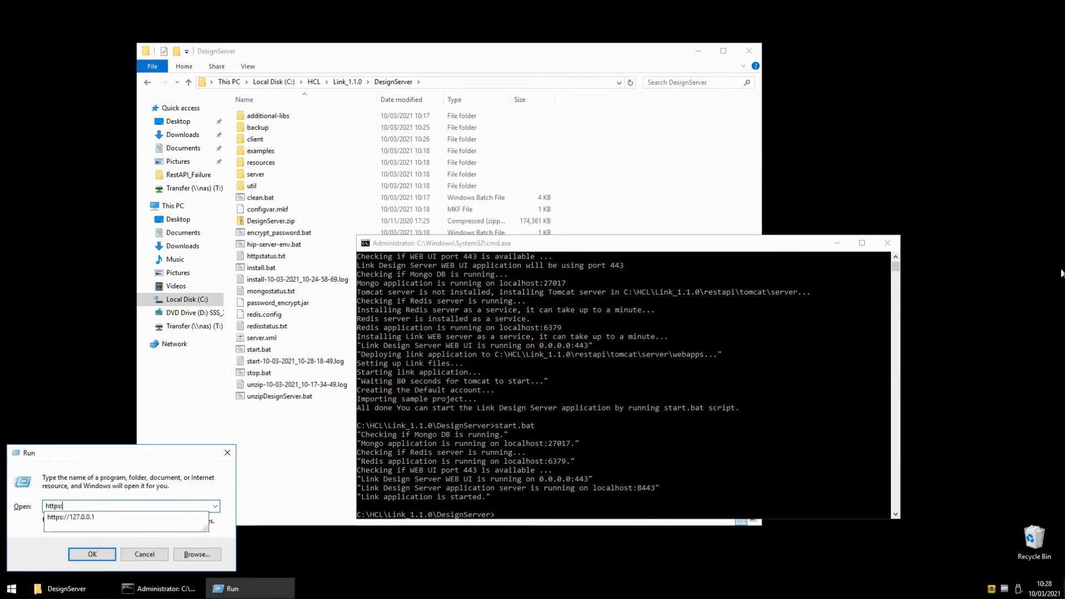
key("Down")
key("Return")
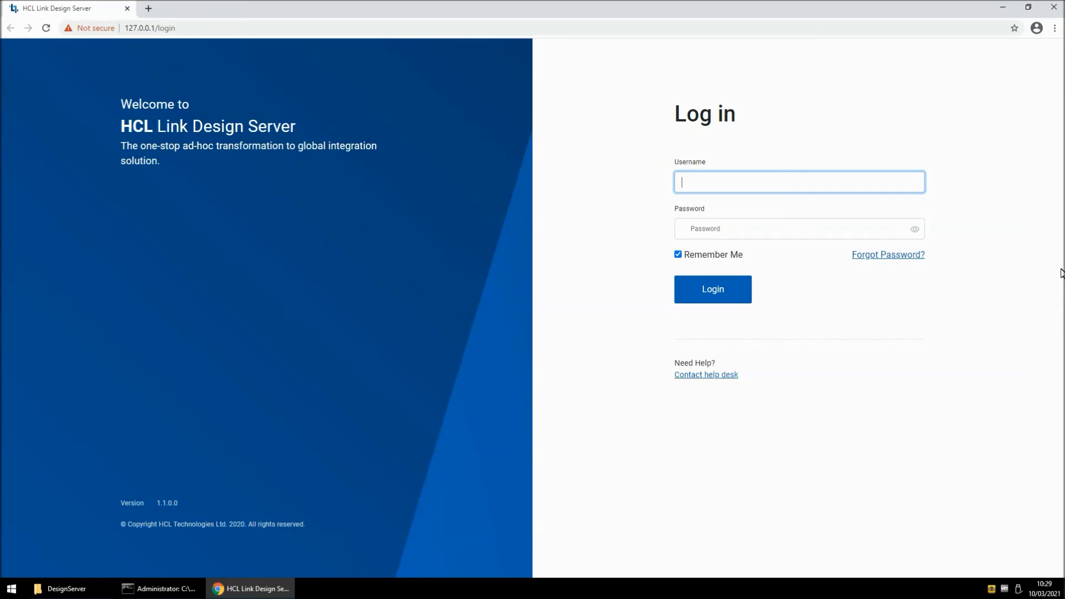
Log in to HCL Link Design Server with the administrator username and account password.
type("admin")
key("Tab")
type("admin")
key("Return")
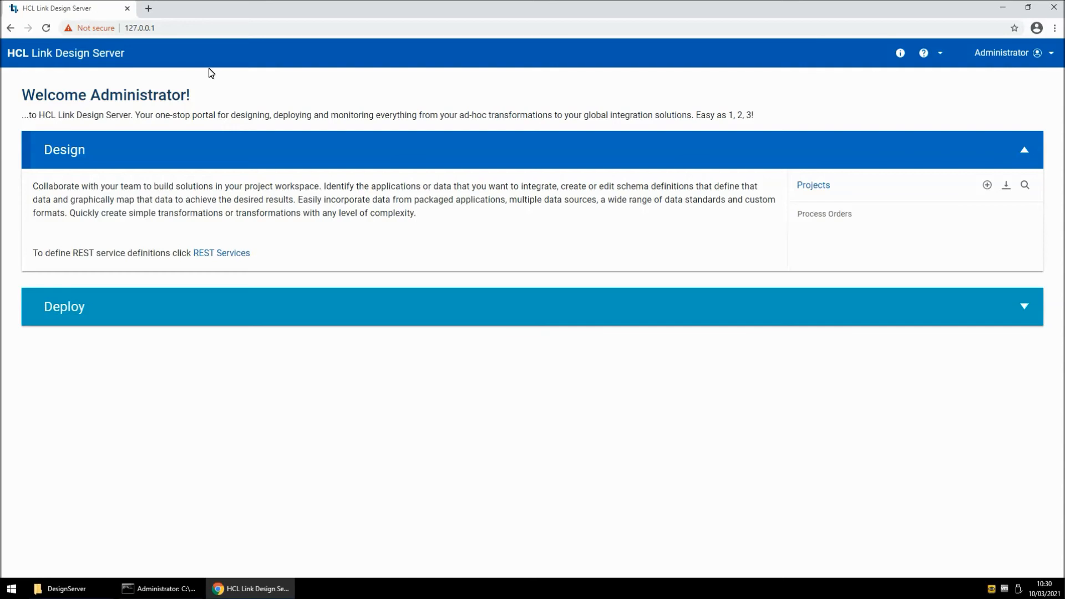
left_click(148, 8)
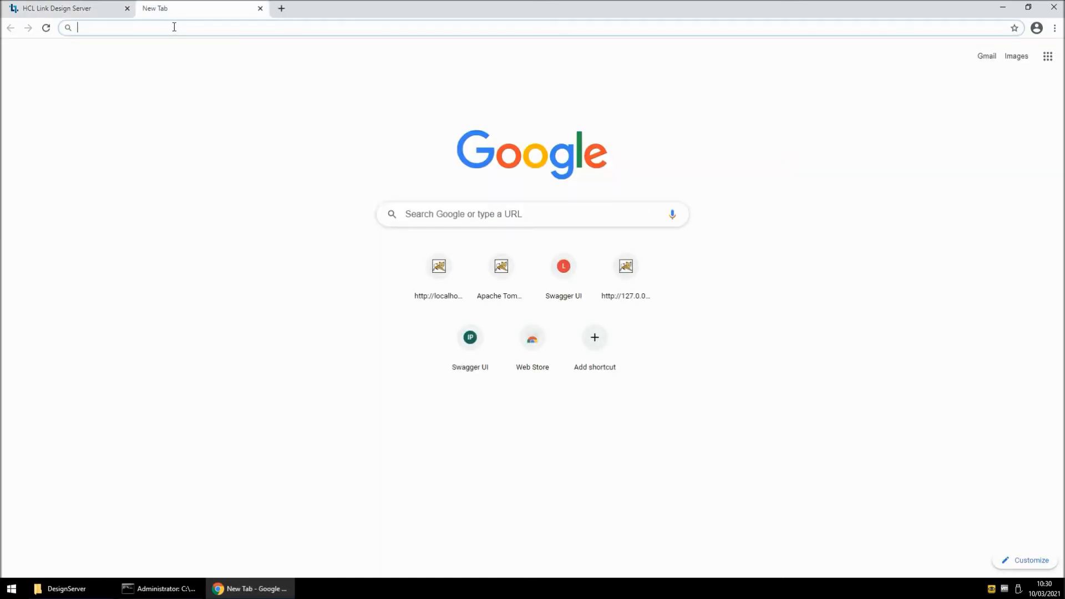
type("http//")
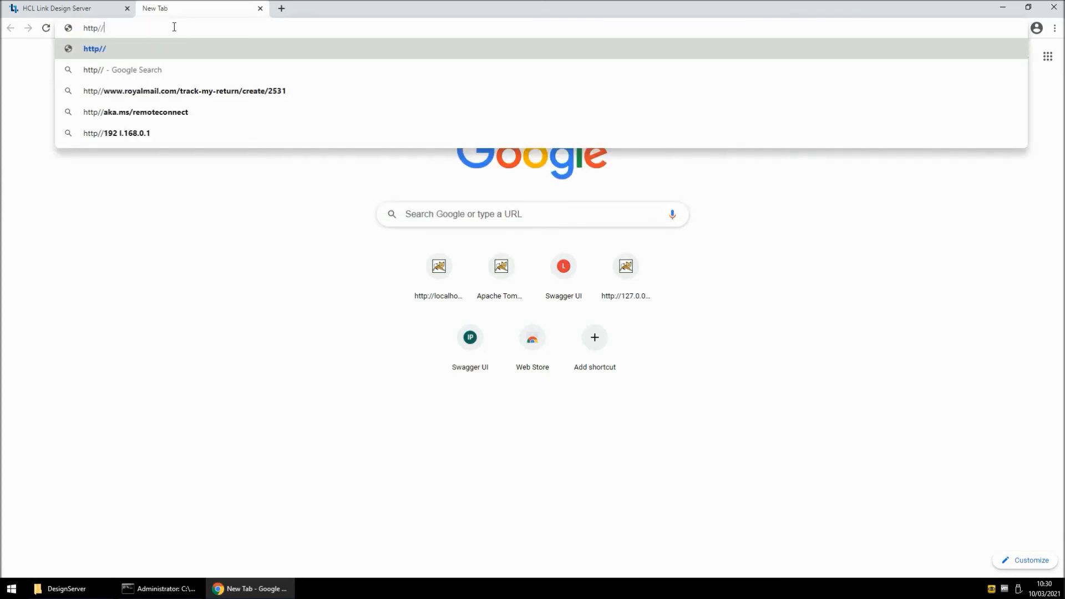
key("Left")
key("Left")
type(":")
key("End")
type("127.0.0.1")
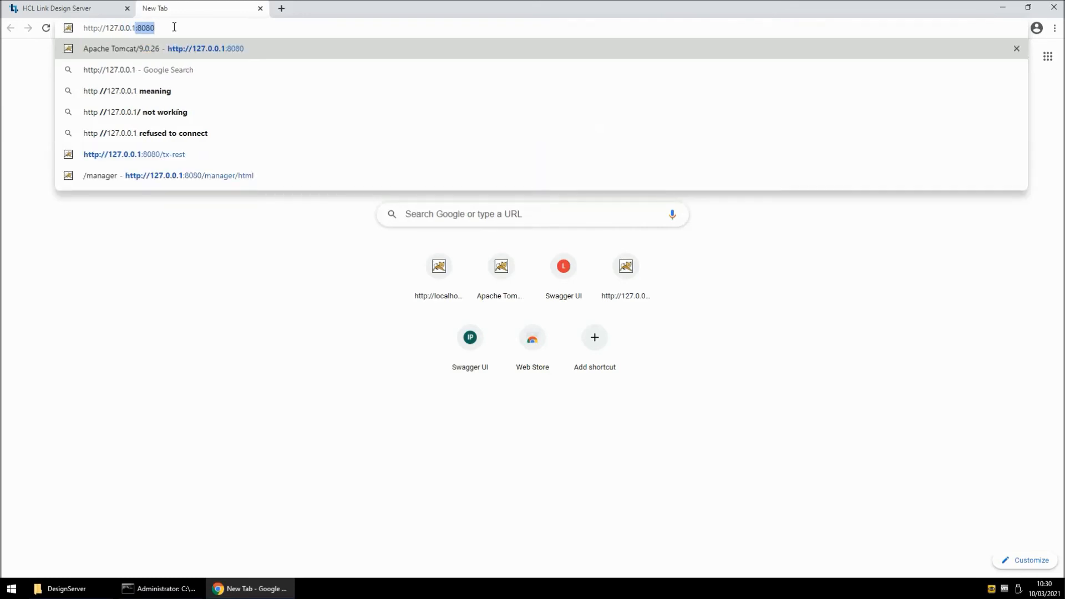
type(":8080/hi")
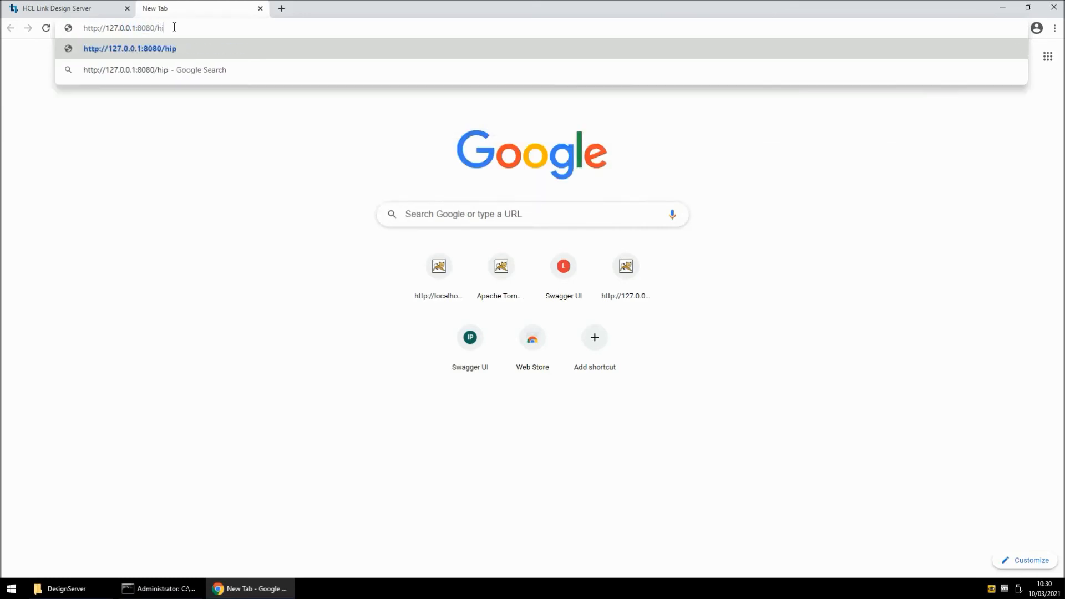
type("p-rest")
key("Return")
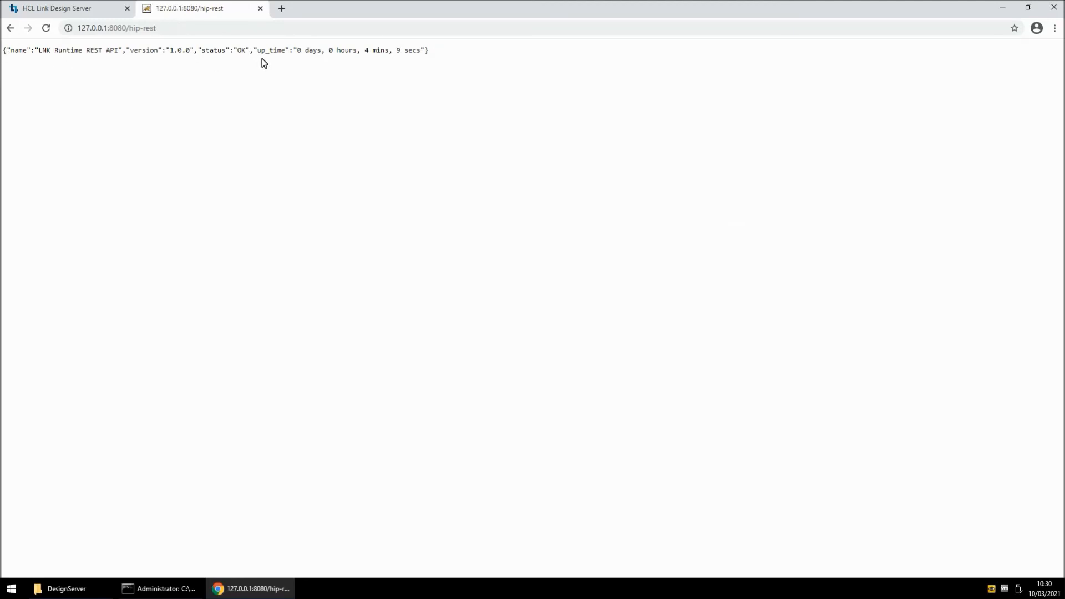
Open the API documentation at 127.0.0.1:8080/hip-rest/api-docs?url=/hip-rest/openapi.json and look through the listed endpoints.
left_click(209, 28)
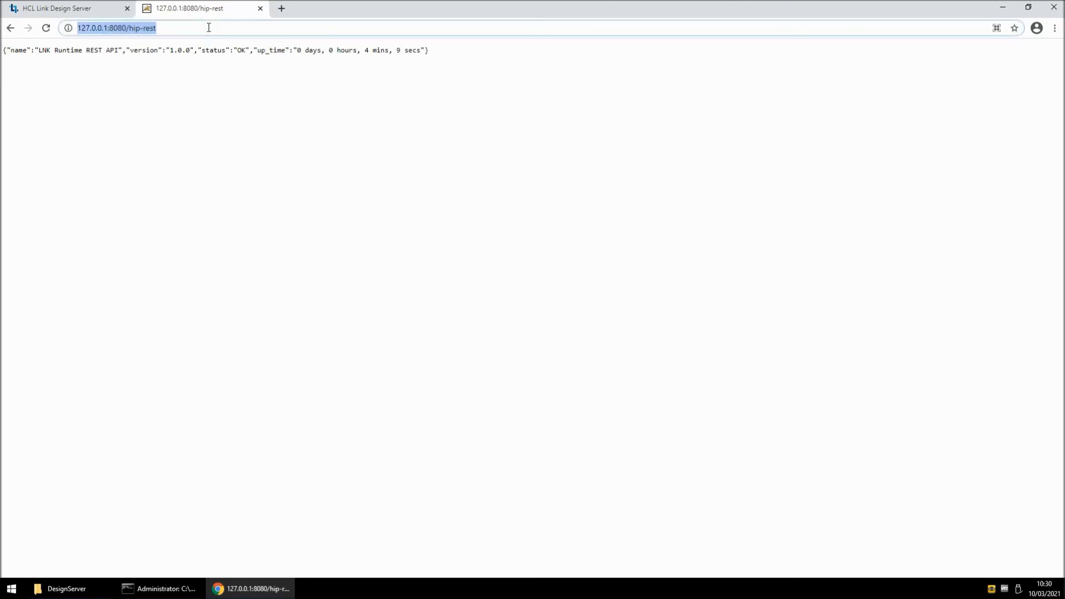
left_click(208, 27)
type("/")
type("api-docs?url=/hip-rest/openapi.json")
key("Return")
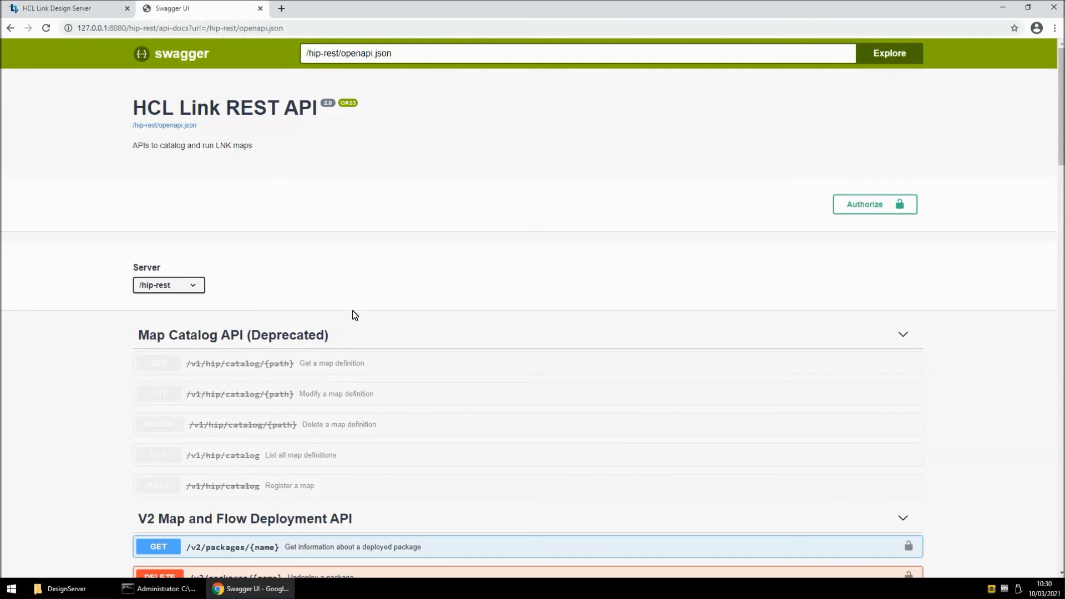
scroll(362, 303, "down", 3)
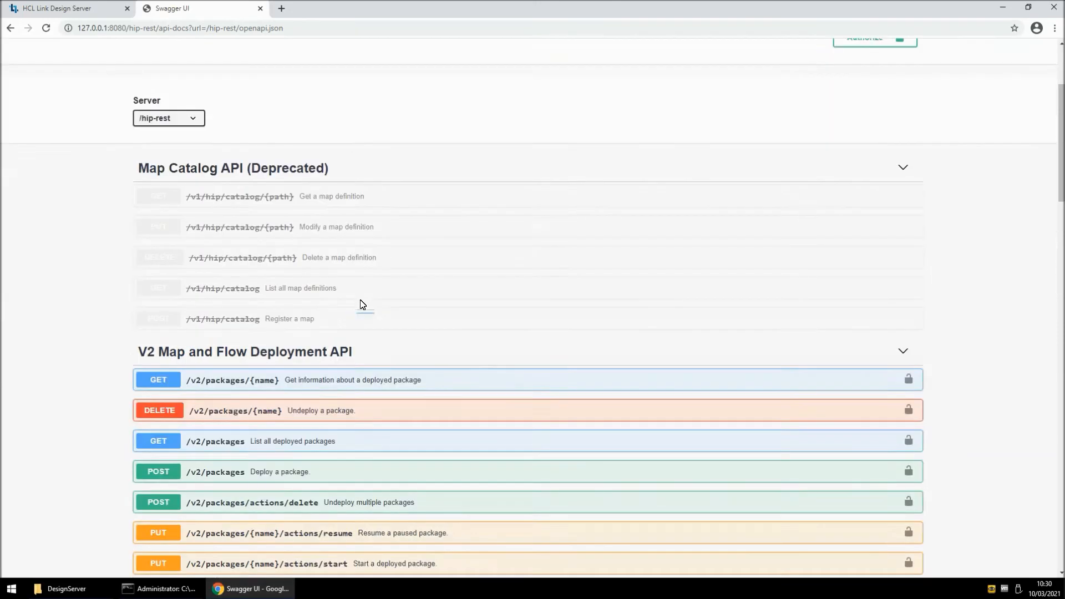
scroll(367, 271, "down", 4)
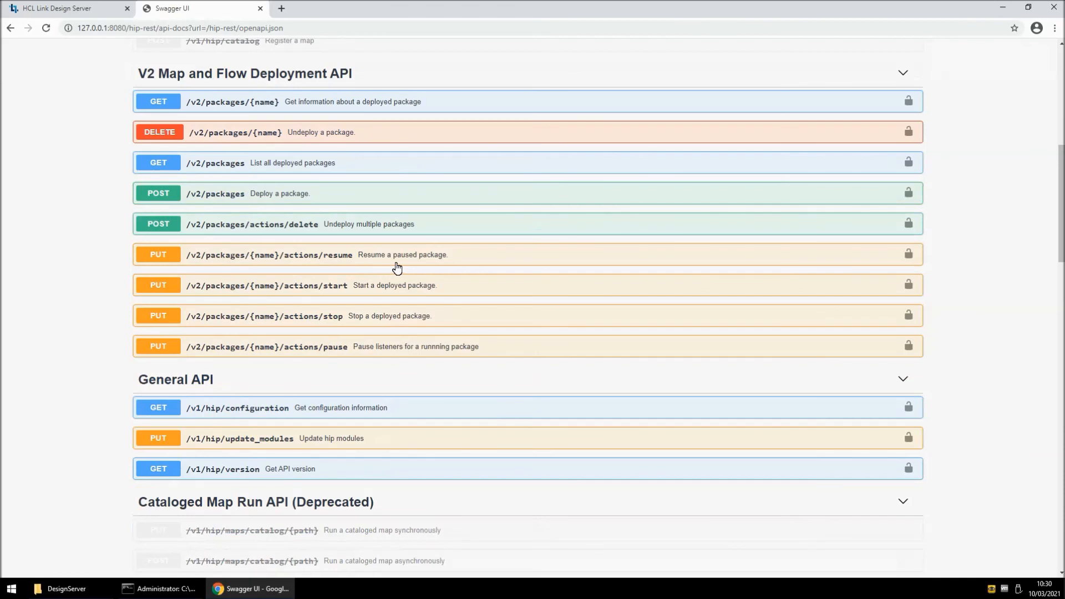
scroll(397, 269, "down", 13)
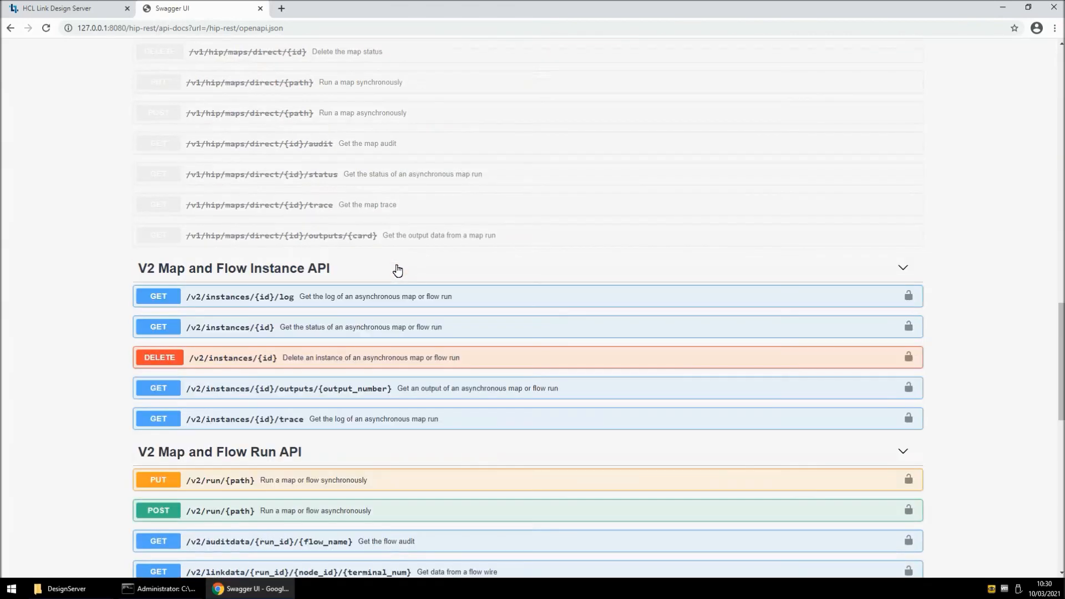
scroll(397, 270, "up", 15)
scroll(399, 270, "up", 5)
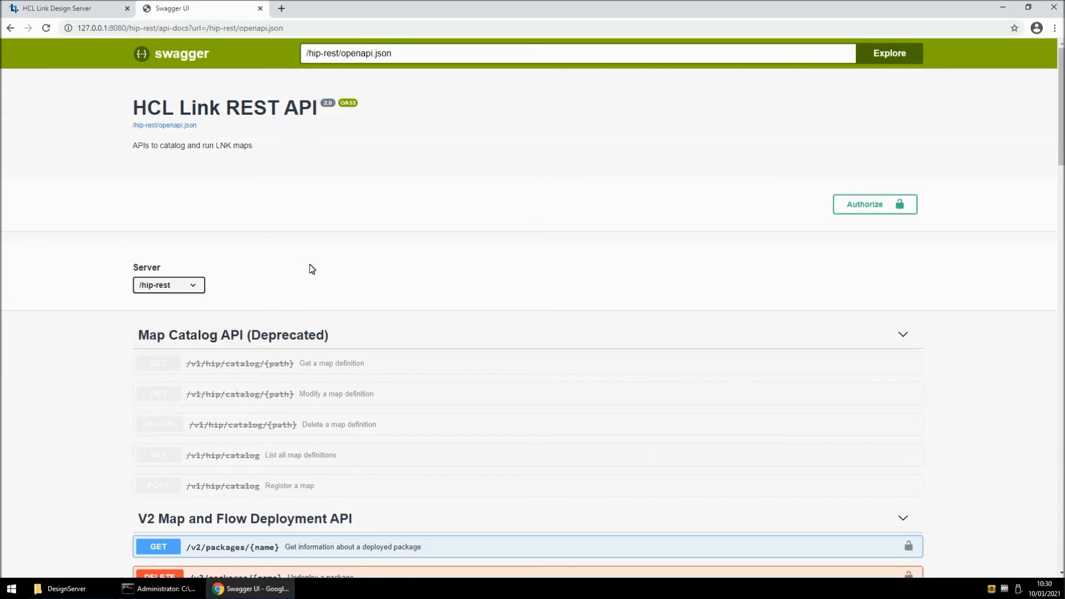